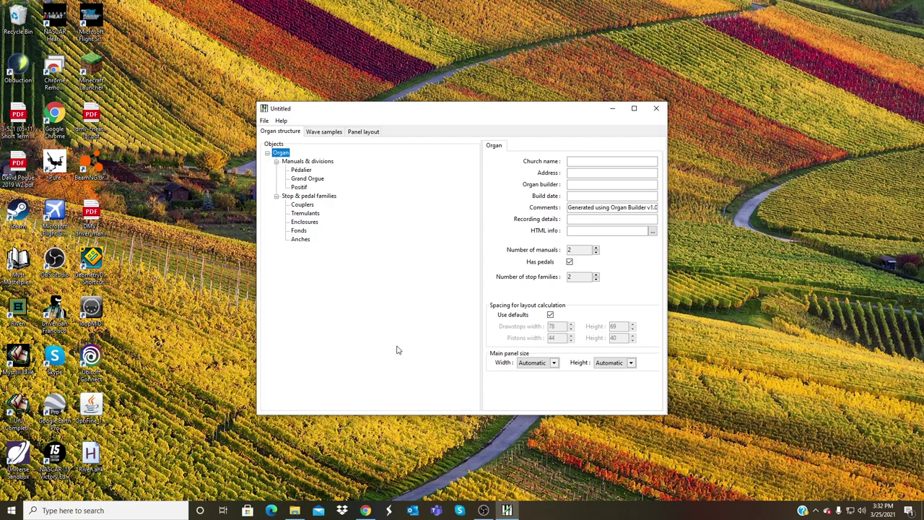
Start a new organ project and name the church CustomOrganExample.
{"action": "left_click", "coordinate": [264, 121]}
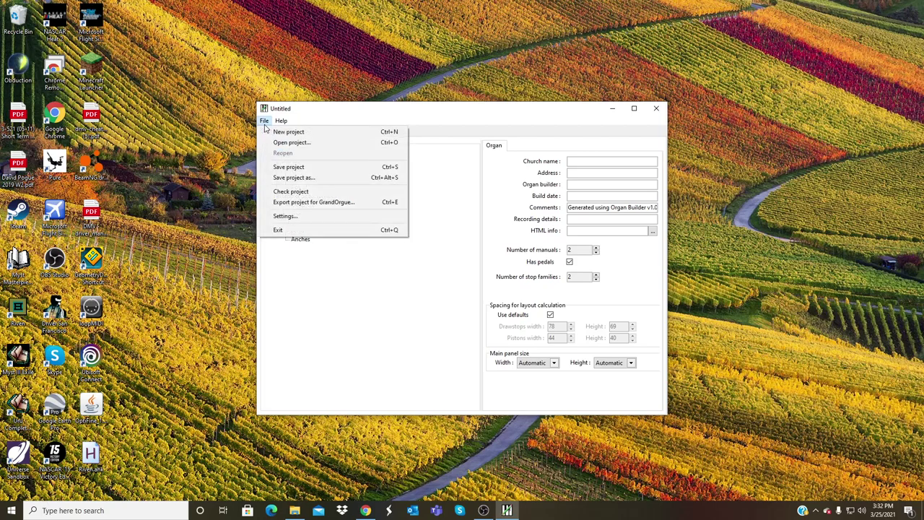
{"action": "left_click", "coordinate": [323, 134]}
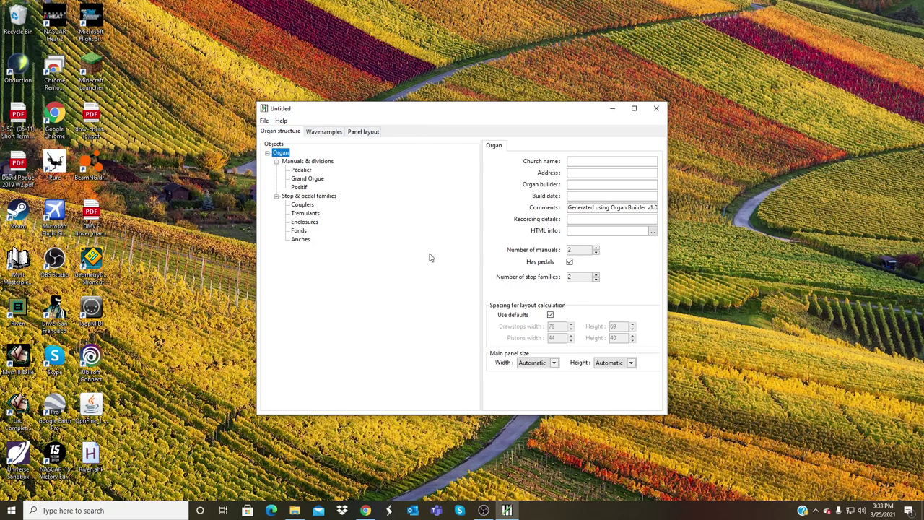
{"action": "left_click", "coordinate": [583, 163]}
{"action": "type", "text": "CustomOr"}
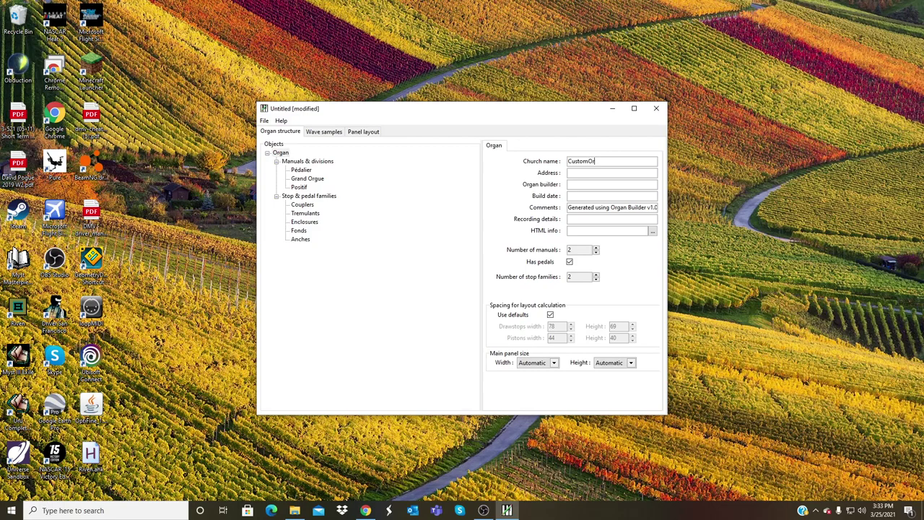
{"action": "type", "text": "ganExample"}
Reduce stop families to 1 and settle the organ on two manuals plus pedals.
{"action": "left_click", "coordinate": [596, 279]}
{"action": "left_click", "coordinate": [598, 248]}
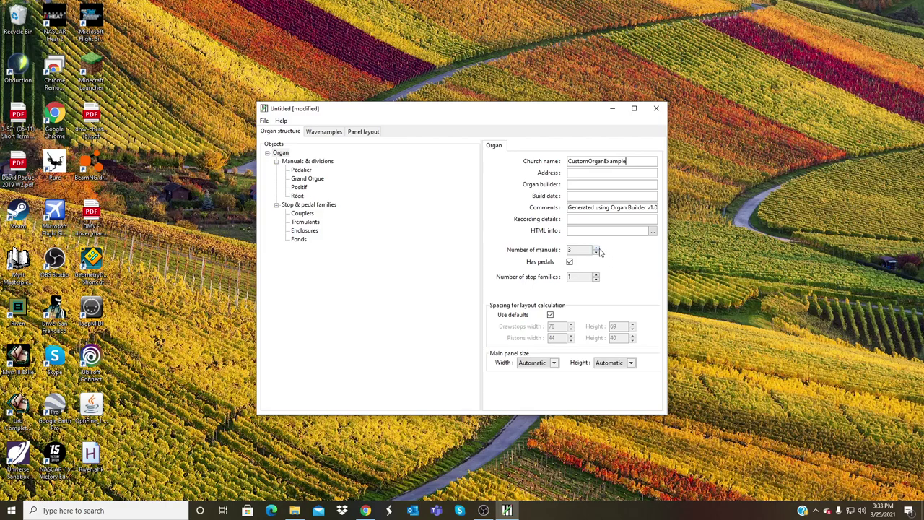
{"action": "left_click", "coordinate": [596, 248]}
{"action": "left_click", "coordinate": [596, 249]}
{"action": "left_click", "coordinate": [597, 248]}
{"action": "left_click", "coordinate": [596, 249]}
{"action": "left_click", "coordinate": [596, 248]}
{"action": "left_click", "coordinate": [596, 248]}
{"action": "left_click", "coordinate": [597, 248]}
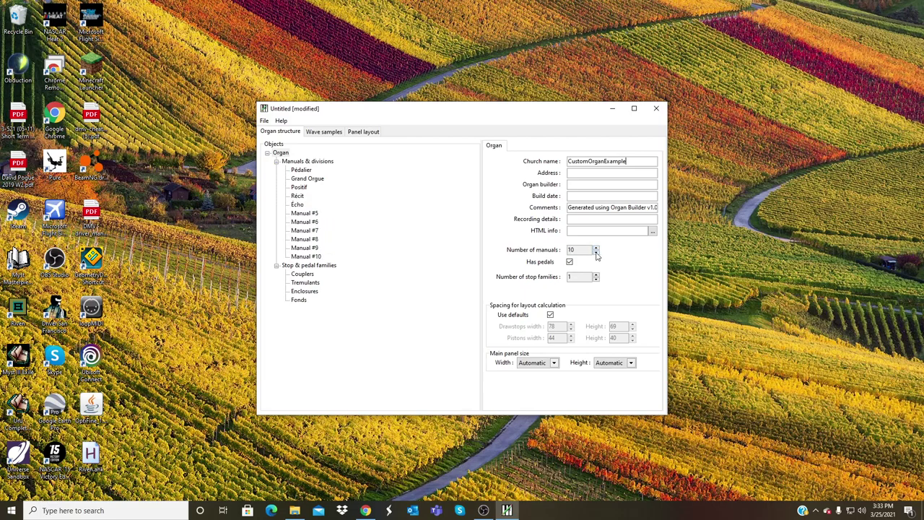
{"action": "left_click", "coordinate": [596, 252]}
{"action": "left_click", "coordinate": [597, 252]}
{"action": "left_click", "coordinate": [596, 252]}
{"action": "left_click", "coordinate": [596, 252]}
{"action": "left_click", "coordinate": [597, 252]}
{"action": "left_click", "coordinate": [596, 252]}
{"action": "left_click", "coordinate": [596, 252]}
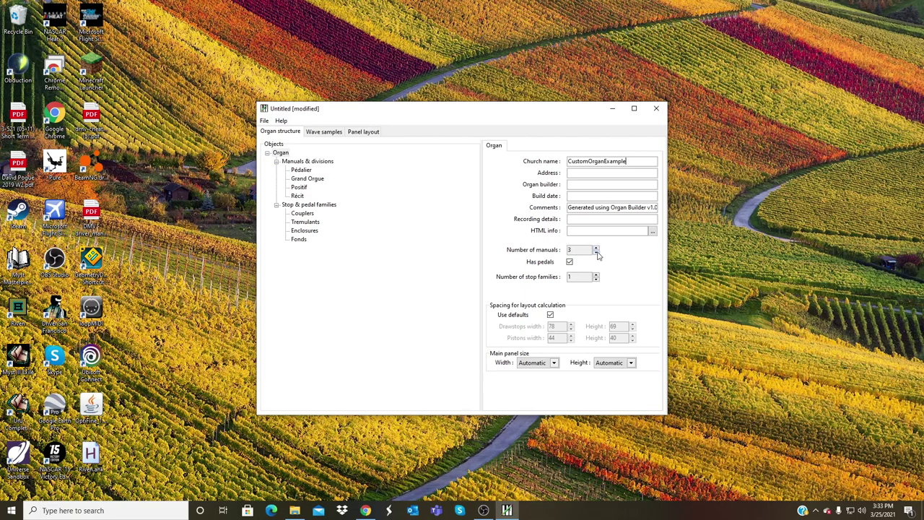
{"action": "left_click", "coordinate": [596, 249]}
{"action": "left_click", "coordinate": [596, 249]}
{"action": "left_click", "coordinate": [596, 252]}
{"action": "left_click", "coordinate": [596, 252]}
{"action": "left_click", "coordinate": [596, 252]}
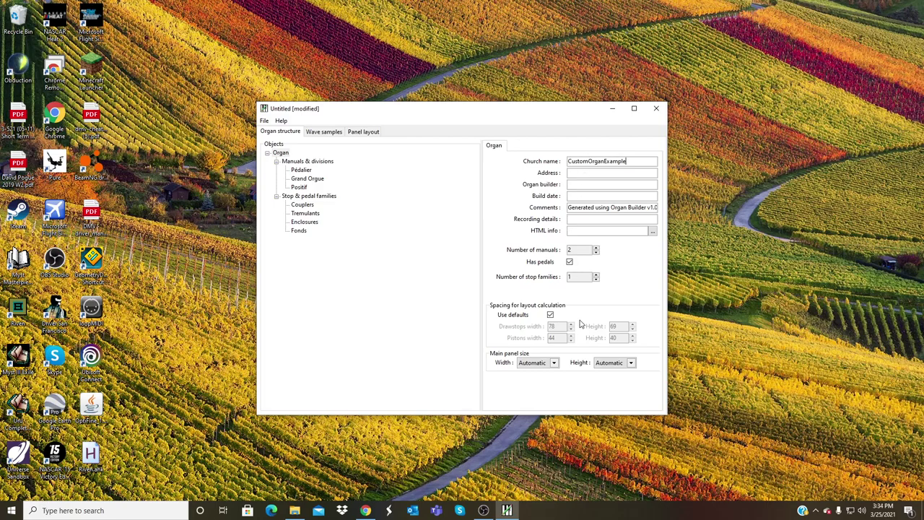
Rename the Pédalier, Grand Orgue and Positif divisions to Pedal, Great and Positive.
{"action": "left_click", "coordinate": [297, 170]}
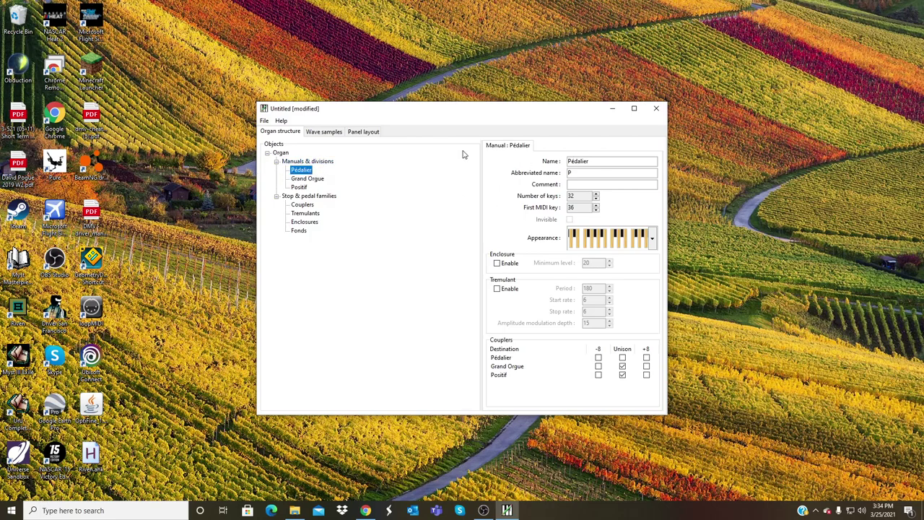
{"action": "left_click", "coordinate": [590, 163]}
{"action": "key", "text": "BackSpace"}
{"action": "key", "text": "BackSpace"}
{"action": "key", "text": "BackSpace"}
{"action": "key", "text": "BackSpace"}
{"action": "key", "text": "BackSpace"}
{"action": "key", "text": "BackSpace"}
{"action": "key", "text": "BackSpace"}
{"action": "type", "text": "edal"}
{"action": "left_click", "coordinate": [311, 179]}
{"action": "left_click", "coordinate": [612, 162]}
{"action": "key", "text": "BackSpace"}
{"action": "key", "text": "BackSpace"}
{"action": "key", "text": "BackSpace"}
{"action": "key", "text": "BackSpace"}
{"action": "key", "text": "BackSpace"}
{"action": "key", "text": "BackSpace"}
{"action": "key", "text": "BackSpace"}
{"action": "key", "text": "BackSpace"}
{"action": "key", "text": "BackSpace"}
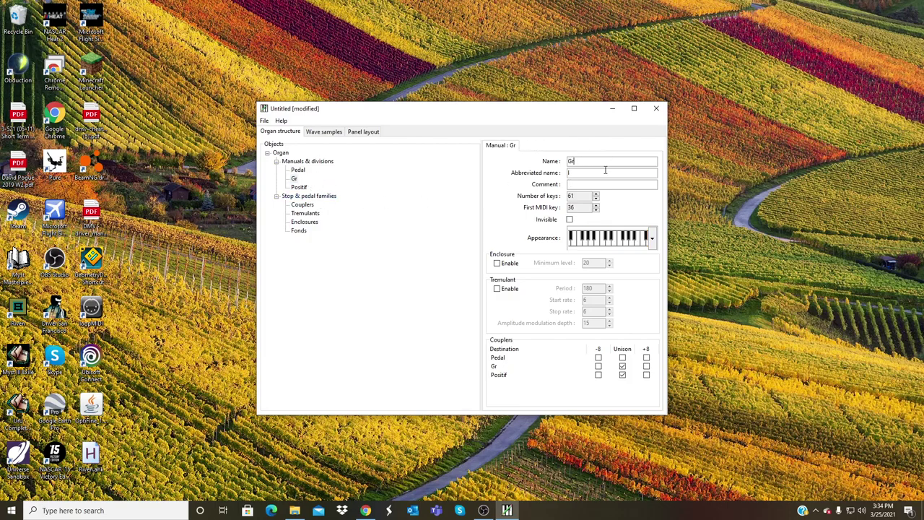
{"action": "type", "text": "eat"}
{"action": "left_click", "coordinate": [299, 187]}
{"action": "left_click", "coordinate": [591, 160]}
{"action": "key", "text": "BackSpace"}
{"action": "type", "text": "ve"}
Choose keyboard appearance styles for the Pedal and Great divisions.
{"action": "left_click", "coordinate": [298, 169]}
{"action": "left_click", "coordinate": [297, 178]}
{"action": "left_click", "coordinate": [301, 187]}
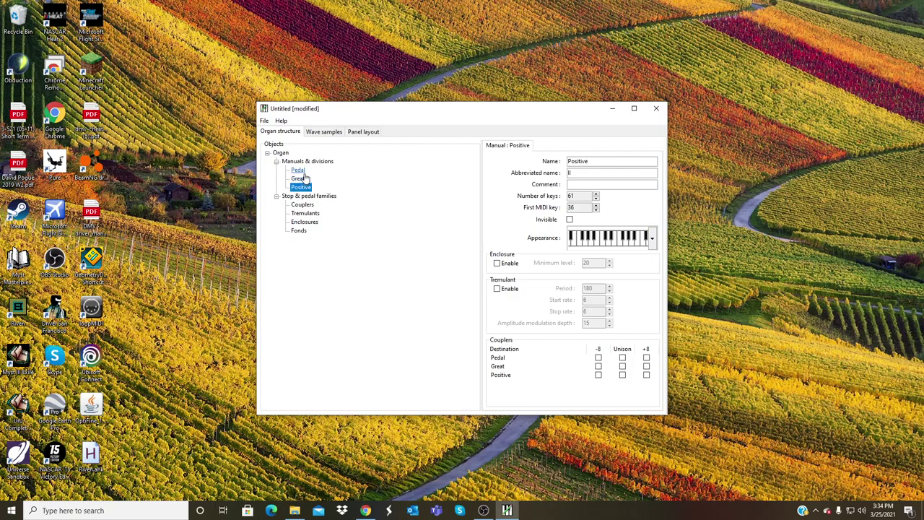
{"action": "left_click", "coordinate": [297, 169]}
{"action": "left_click", "coordinate": [604, 239]}
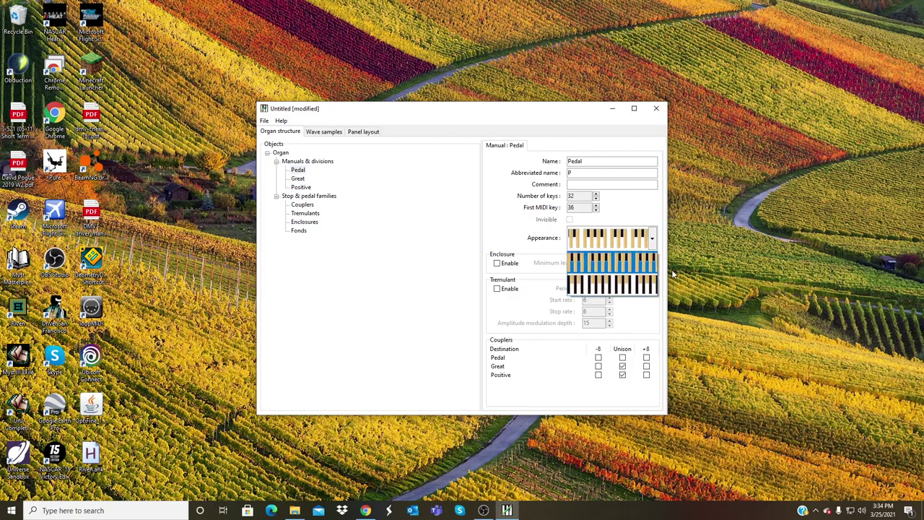
{"action": "left_click", "coordinate": [630, 265]}
{"action": "left_click", "coordinate": [297, 178]}
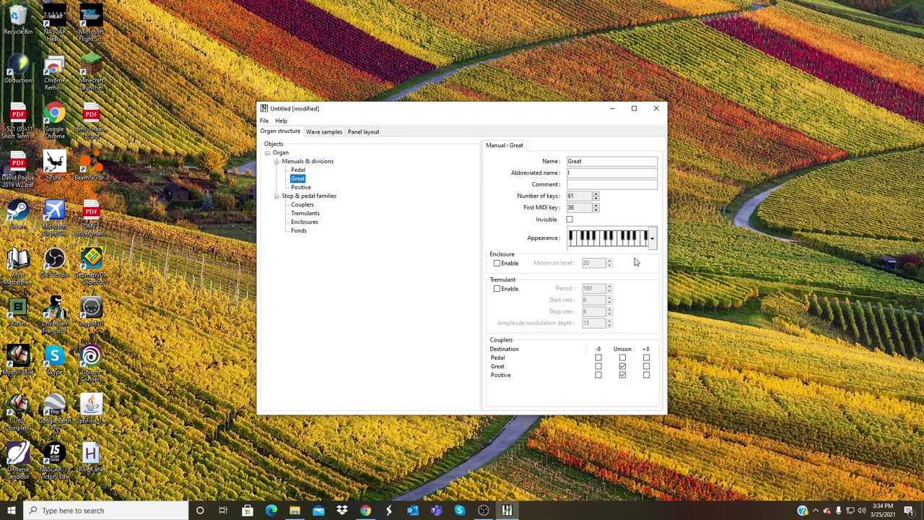
{"action": "left_click", "coordinate": [596, 238]}
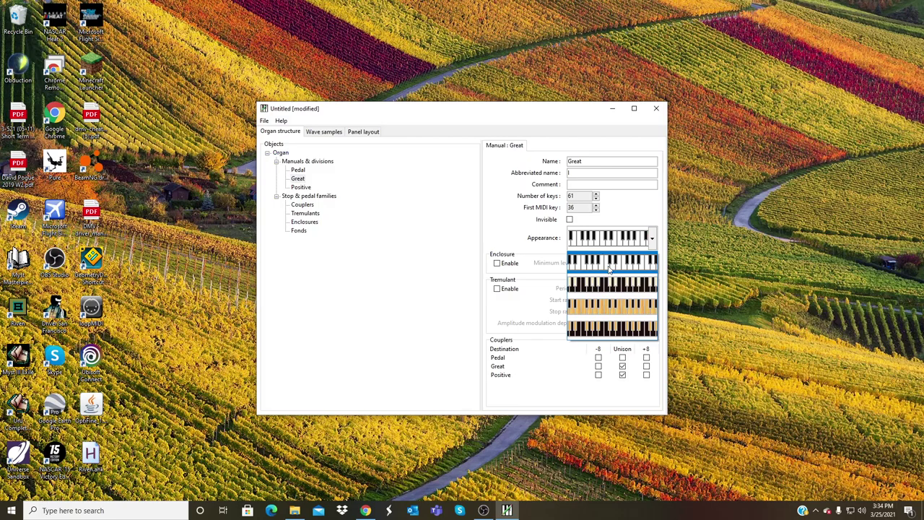
{"action": "left_click", "coordinate": [610, 267]}
Review the Positive, Pedal and Great division settings.
{"action": "left_click", "coordinate": [300, 188]}
{"action": "left_click", "coordinate": [297, 170]}
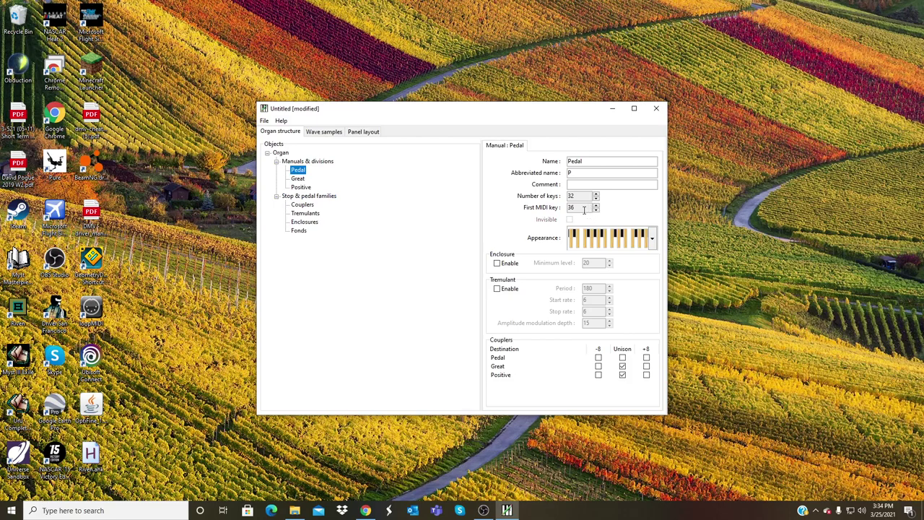
{"action": "left_click", "coordinate": [297, 178]}
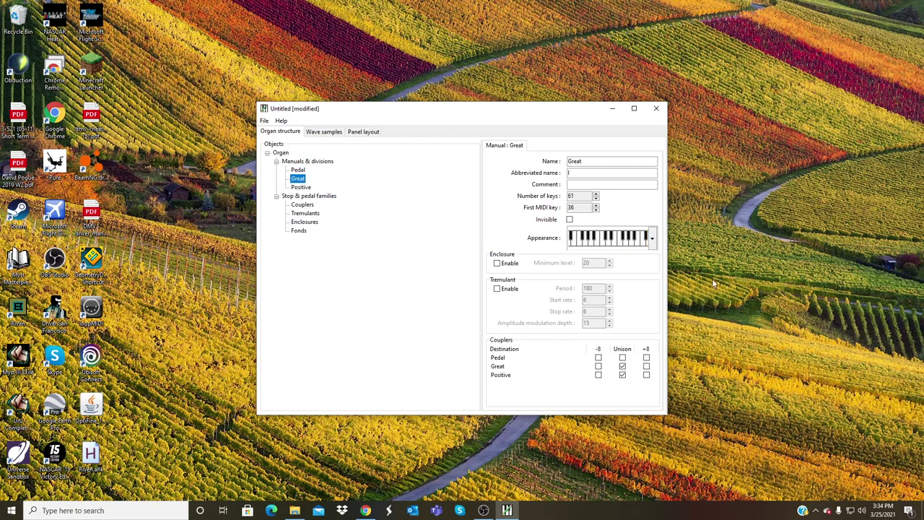
{"action": "left_click", "coordinate": [301, 187]}
{"action": "left_click", "coordinate": [298, 170]}
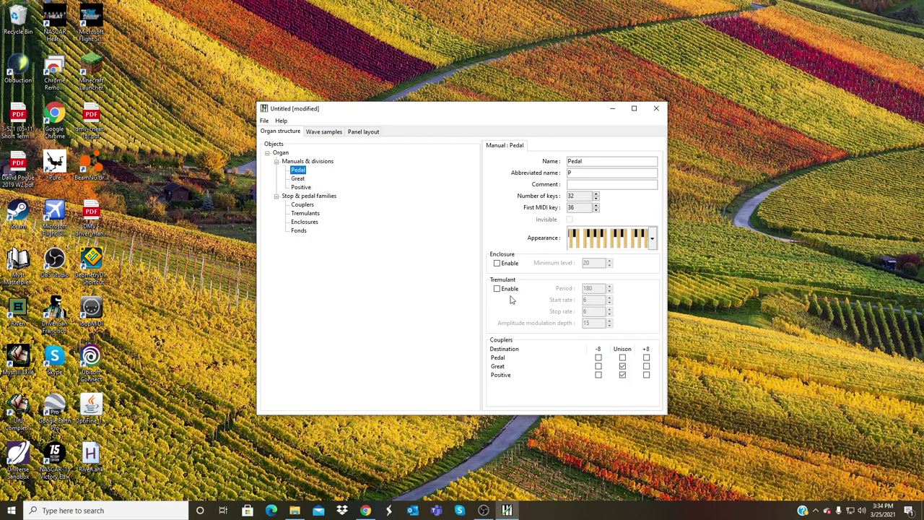
Enable a tremulant on Great, and a tremulant plus enclosure on Positive.
{"action": "left_click", "coordinate": [298, 179]}
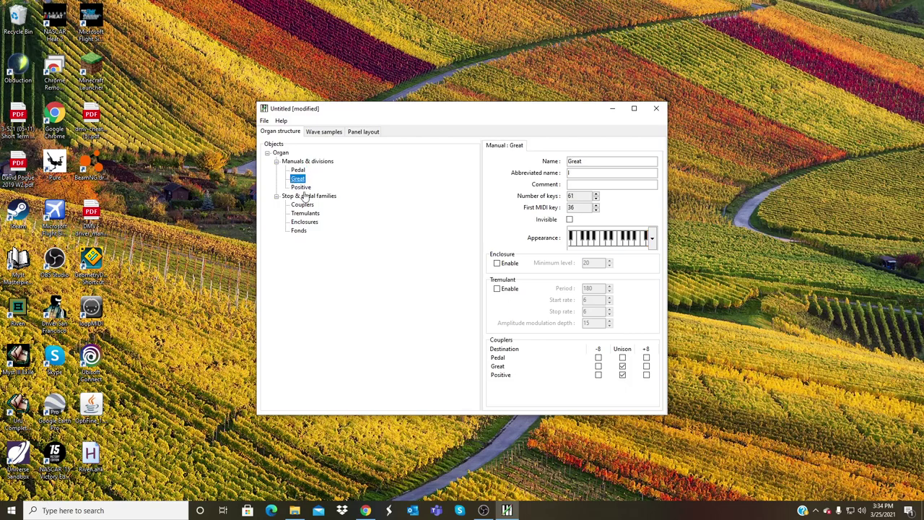
{"action": "left_click", "coordinate": [497, 289]}
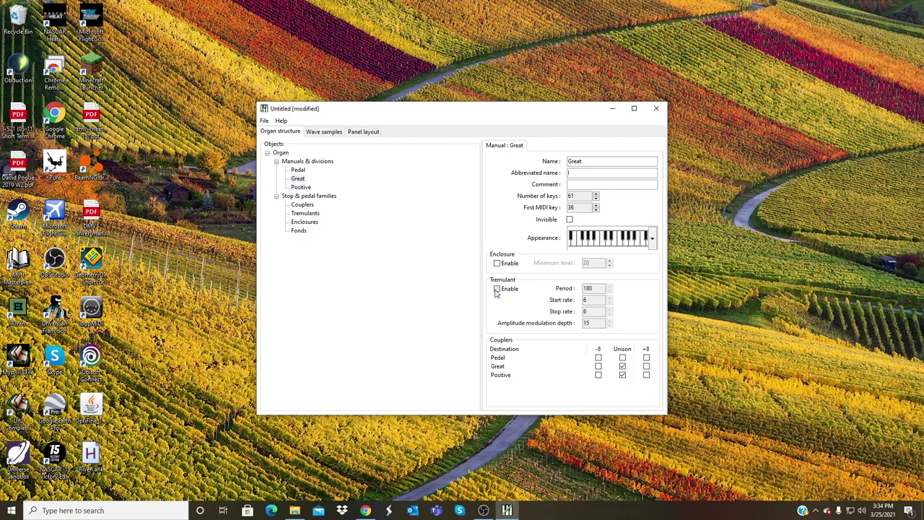
{"action": "left_click", "coordinate": [301, 187]}
{"action": "left_click", "coordinate": [498, 289]}
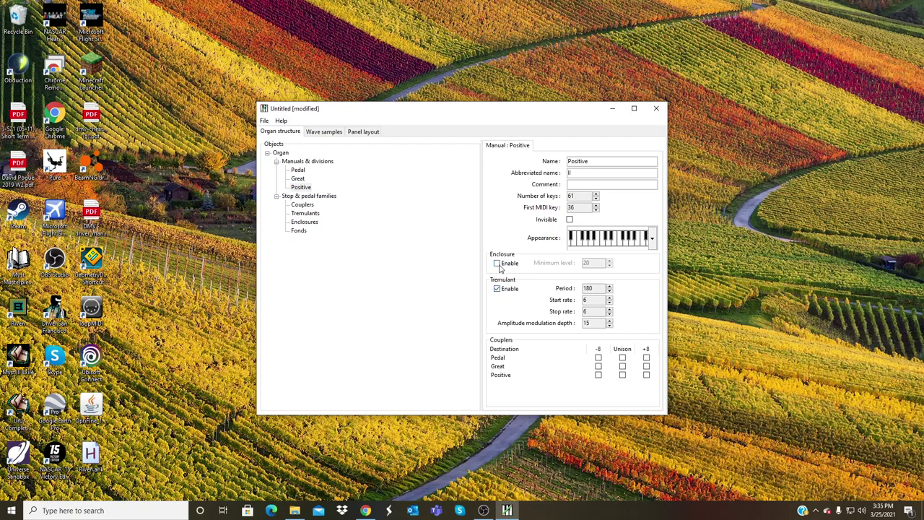
{"action": "left_click", "coordinate": [496, 263]}
Set unison coupler options on the Great and Positive divisions.
{"action": "left_click", "coordinate": [298, 178]}
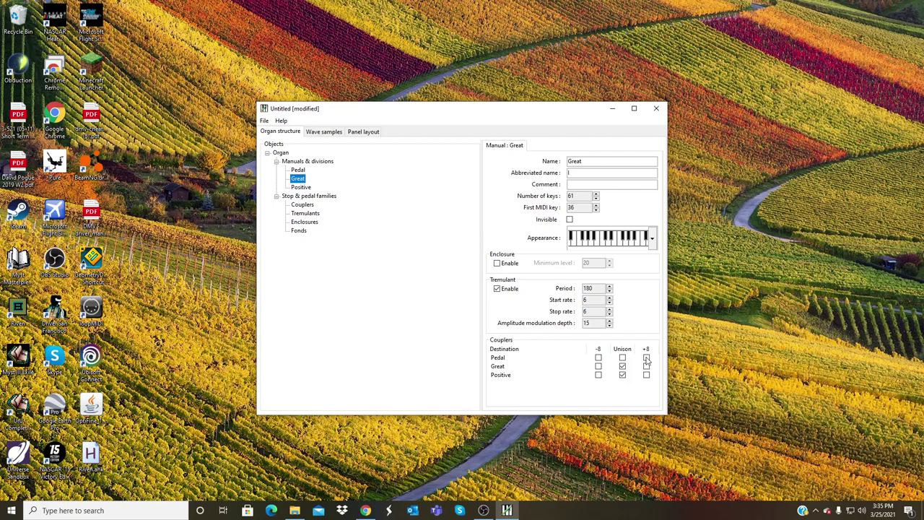
{"action": "left_click", "coordinate": [301, 187]}
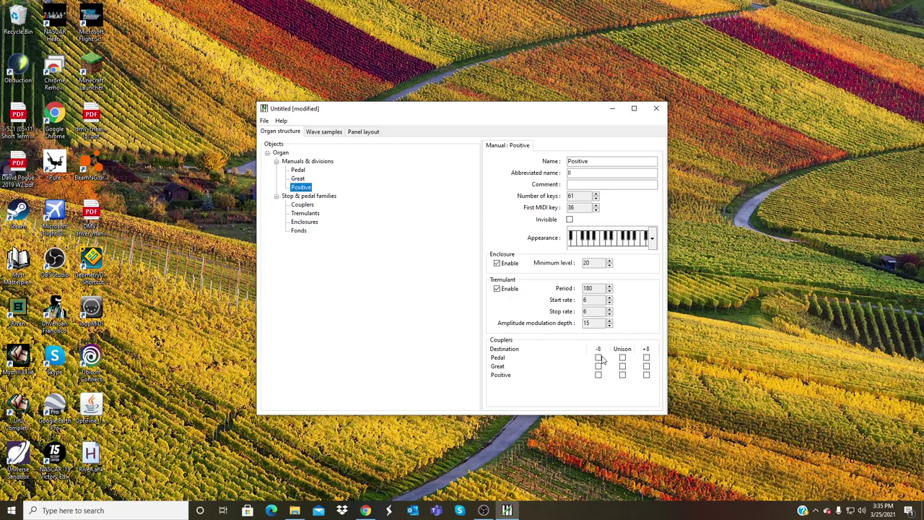
{"action": "left_click", "coordinate": [297, 178]}
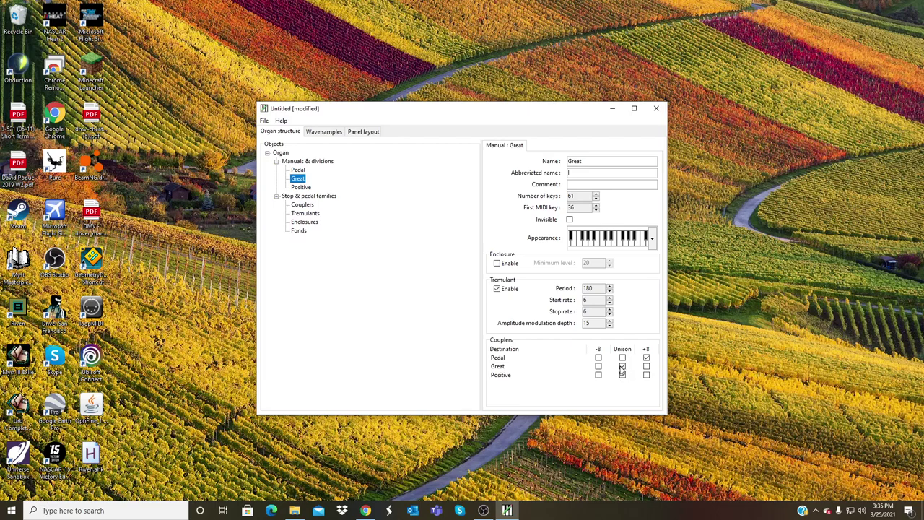
{"action": "left_click", "coordinate": [622, 374]}
{"action": "left_click", "coordinate": [300, 187]}
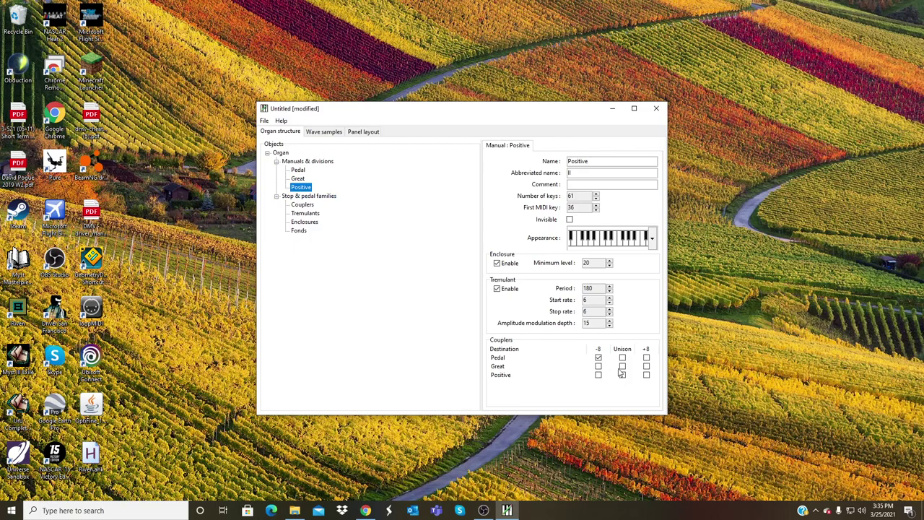
{"action": "left_click", "coordinate": [621, 367]}
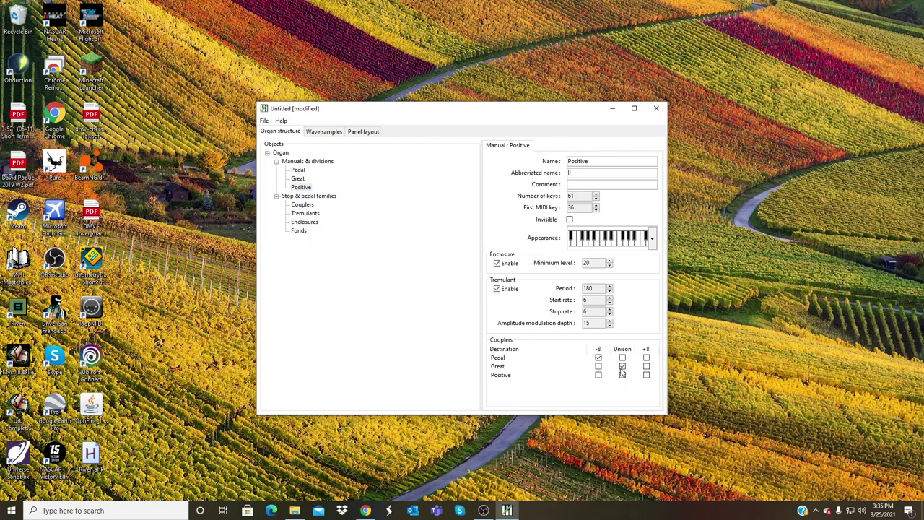
{"action": "left_click", "coordinate": [302, 205]}
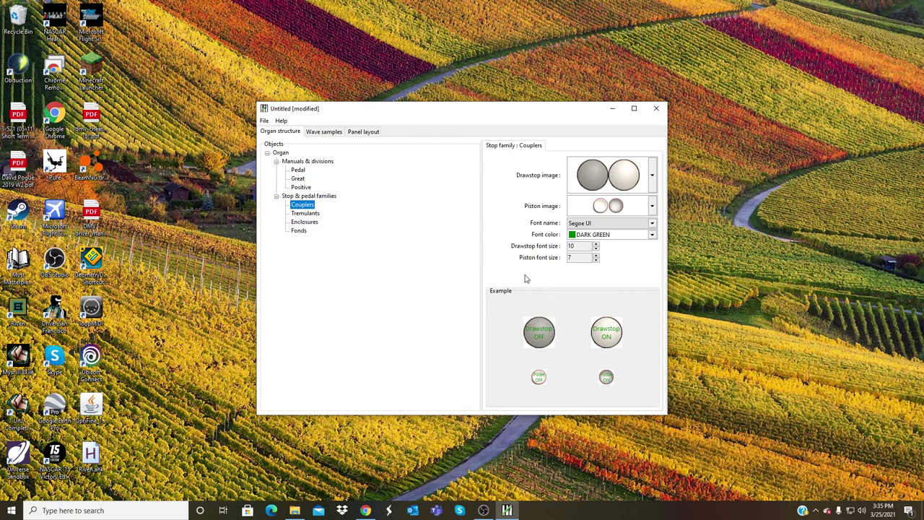
Give Couplers the green-grey drawstop image, label size 7 and dark green labels.
{"action": "left_click", "coordinate": [607, 183]}
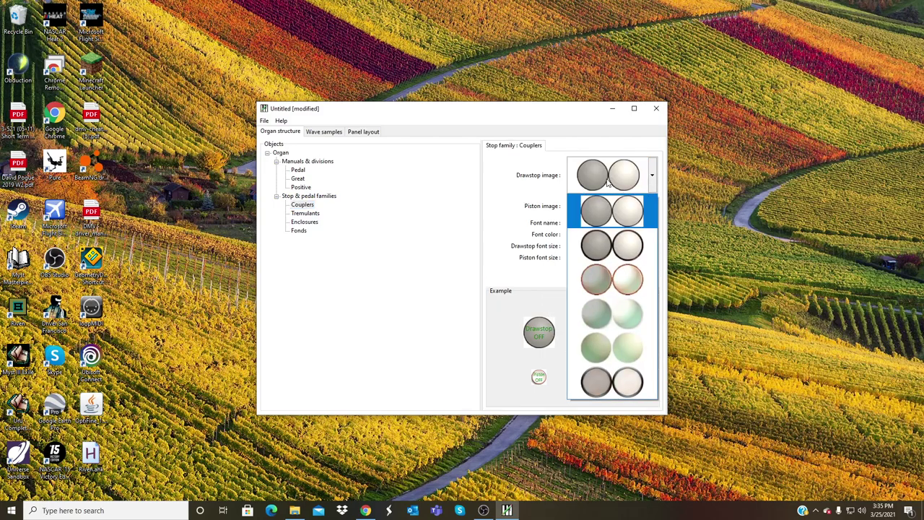
{"action": "left_click", "coordinate": [613, 324]}
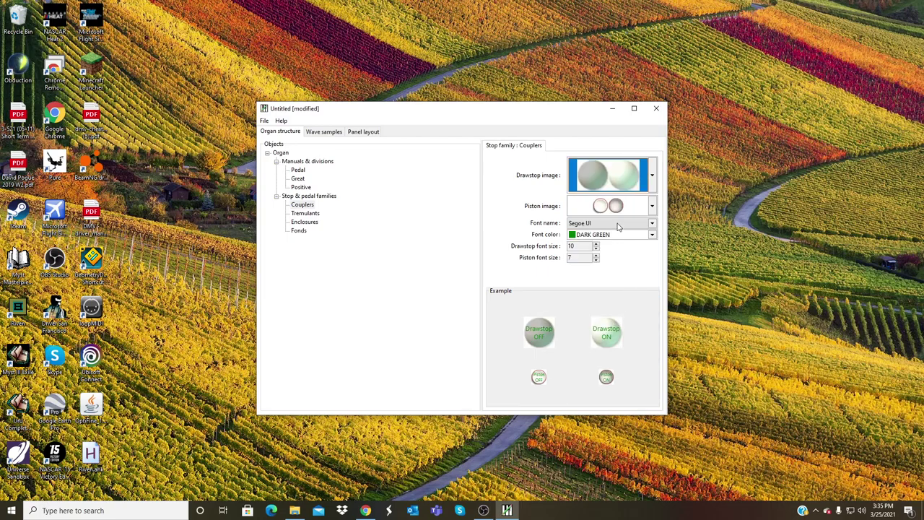
{"action": "left_click", "coordinate": [595, 249]}
{"action": "left_click", "coordinate": [596, 249]}
{"action": "left_click", "coordinate": [595, 249]}
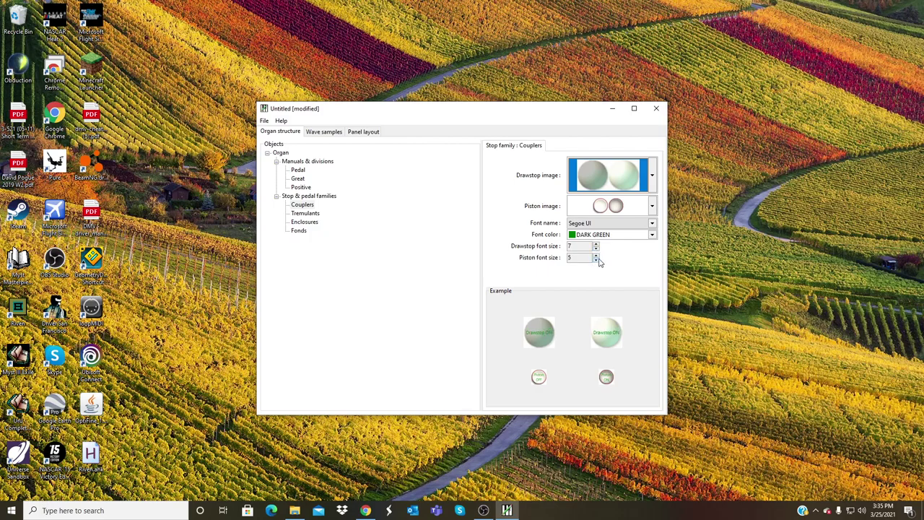
{"action": "left_click", "coordinate": [586, 236]}
{"action": "left_click", "coordinate": [586, 278]}
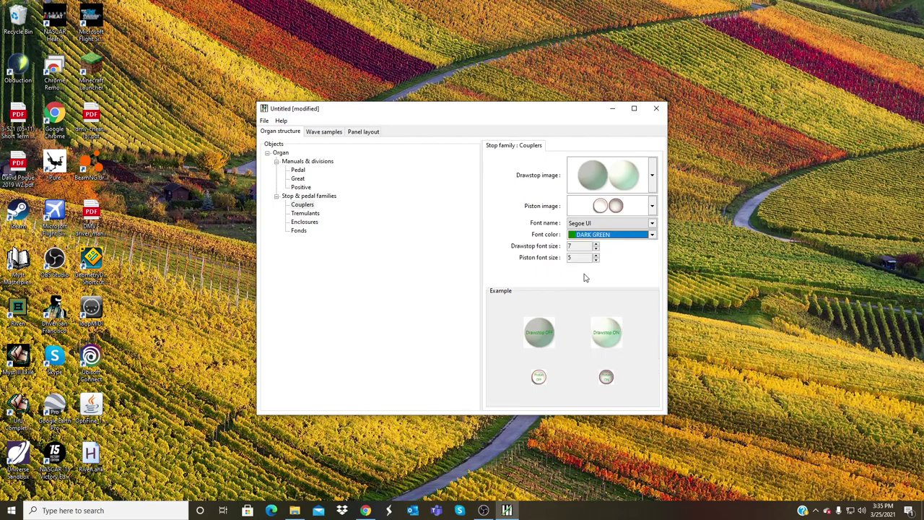
Give Tremulants the greenish drawstop image and smaller drawstop and piston fonts.
{"action": "left_click", "coordinate": [305, 213]}
{"action": "left_click", "coordinate": [631, 184]}
{"action": "left_click", "coordinate": [609, 314]}
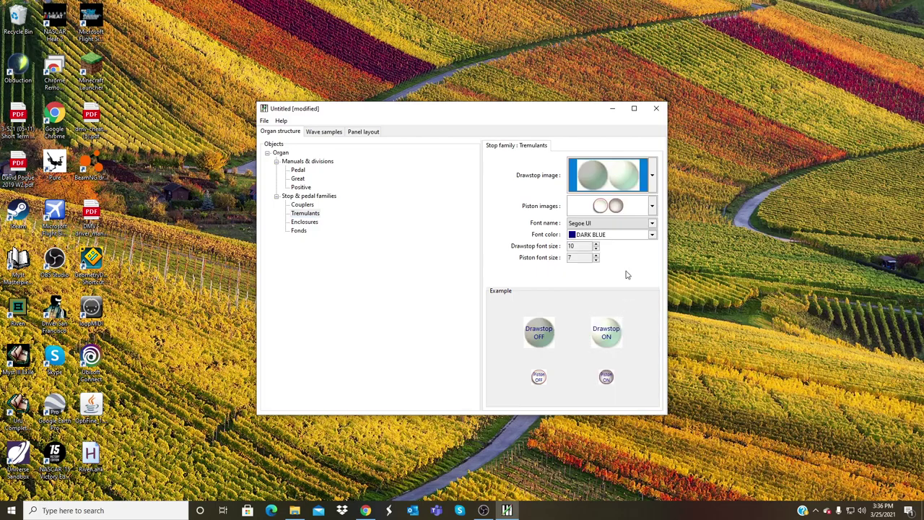
{"action": "left_click", "coordinate": [596, 249]}
{"action": "left_click", "coordinate": [596, 249]}
{"action": "left_click", "coordinate": [595, 249]}
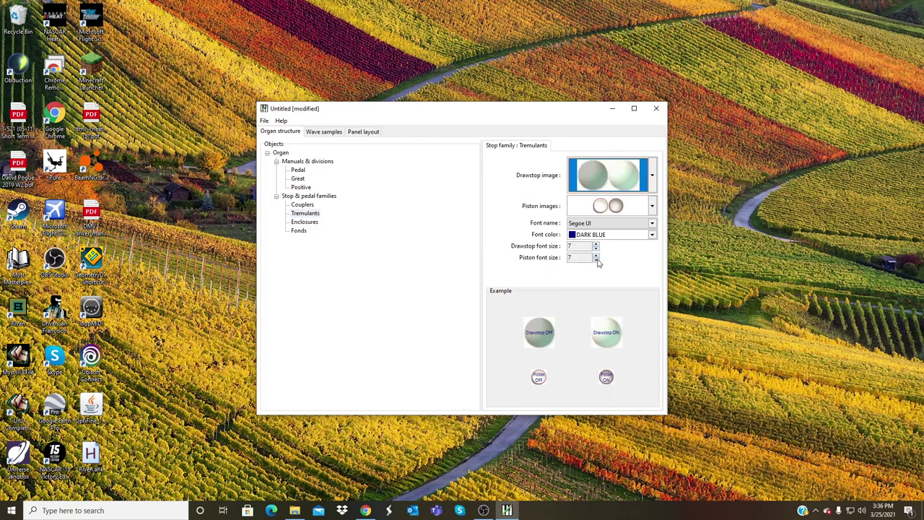
{"action": "left_click", "coordinate": [596, 259]}
{"action": "left_click", "coordinate": [595, 260]}
Use the first enclosure image for Enclosures with label font size 7.
{"action": "left_click", "coordinate": [304, 222]}
{"action": "left_click", "coordinate": [615, 172]}
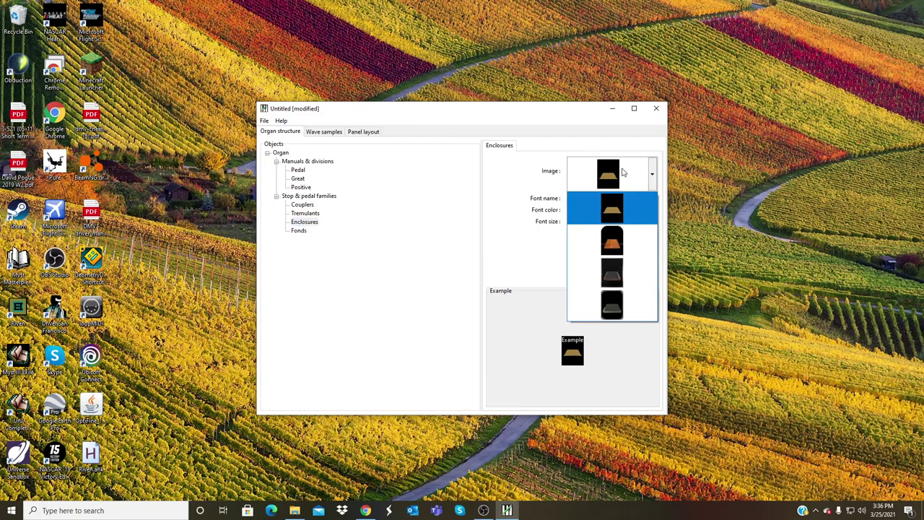
{"action": "left_click", "coordinate": [628, 218]}
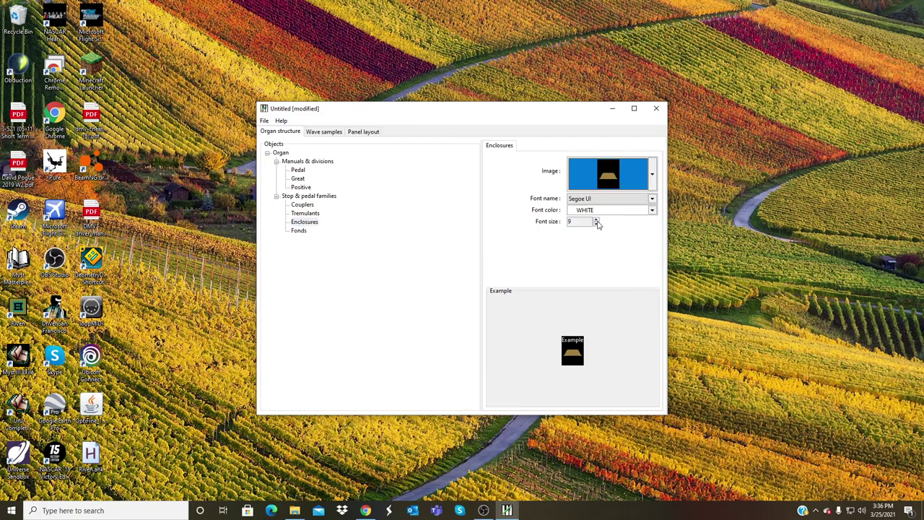
{"action": "left_click", "coordinate": [595, 224]}
{"action": "left_click", "coordinate": [595, 225]}
Give Fonds the pale green drawstop image, drawstop font 7 and piston font 5.
{"action": "left_click", "coordinate": [299, 231]}
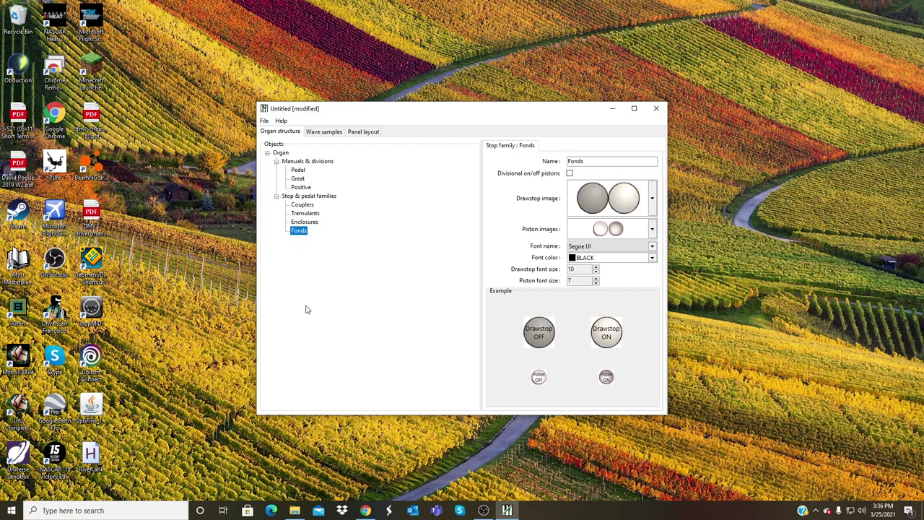
{"action": "left_click", "coordinate": [608, 207]}
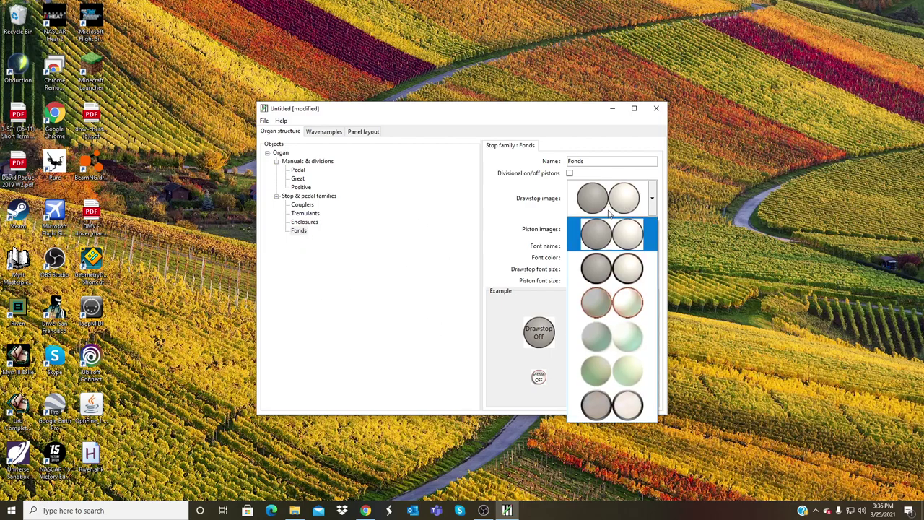
{"action": "left_click", "coordinate": [629, 351]}
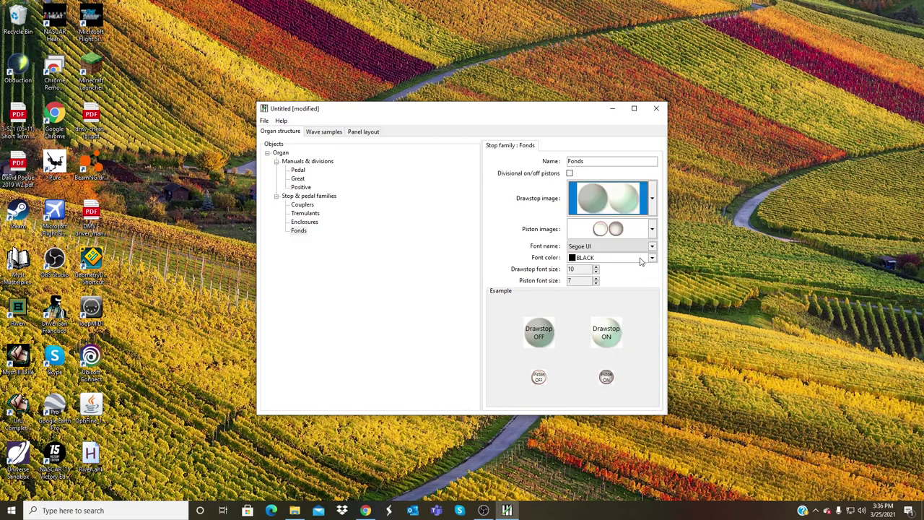
{"action": "left_click", "coordinate": [595, 271]}
{"action": "double_click", "coordinate": [595, 283]}
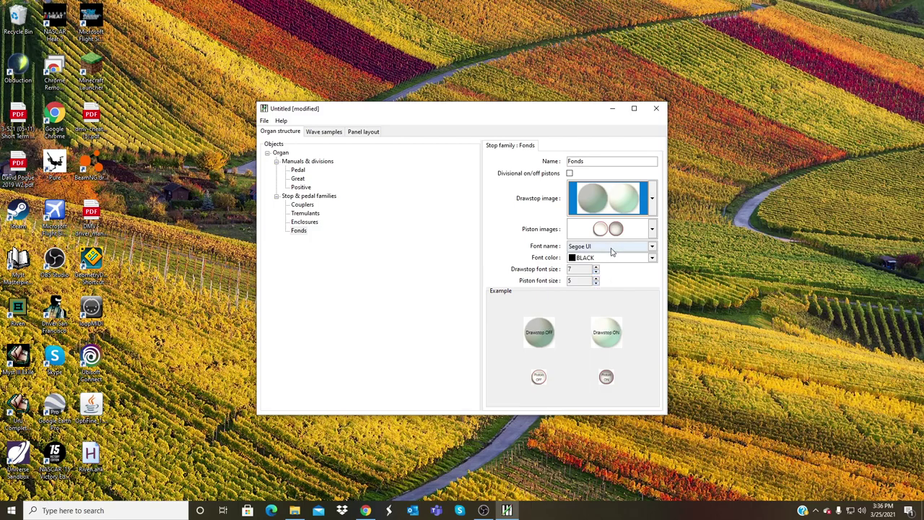
{"action": "left_click", "coordinate": [304, 222]}
{"action": "left_click", "coordinate": [302, 204]}
{"action": "left_click", "coordinate": [301, 187]}
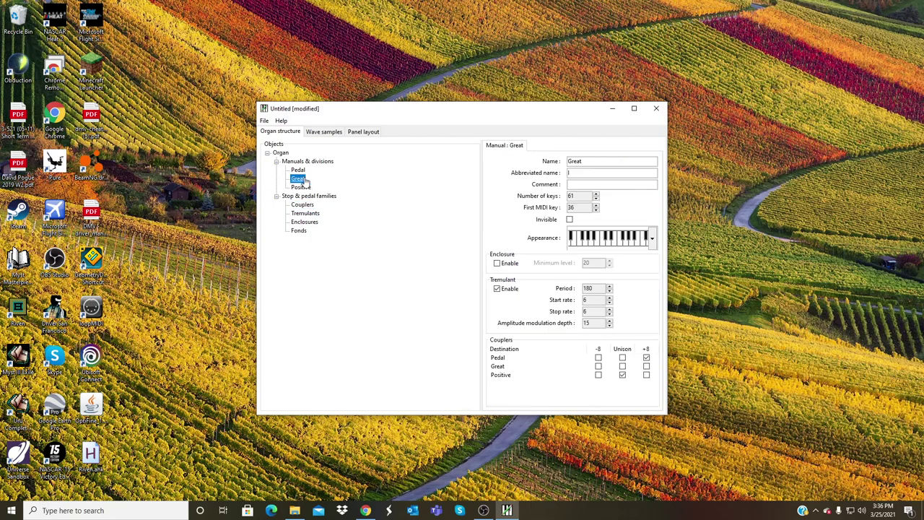
{"action": "left_click", "coordinate": [297, 170]}
{"action": "left_click", "coordinate": [281, 153]}
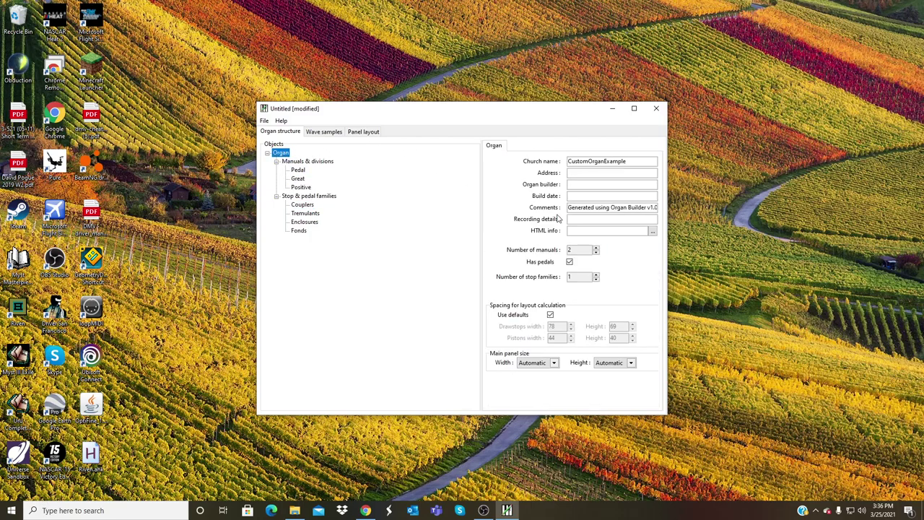
On the Wave samples tab, create a Principal 8' stop under the Great division.
{"action": "left_click", "coordinate": [332, 134]}
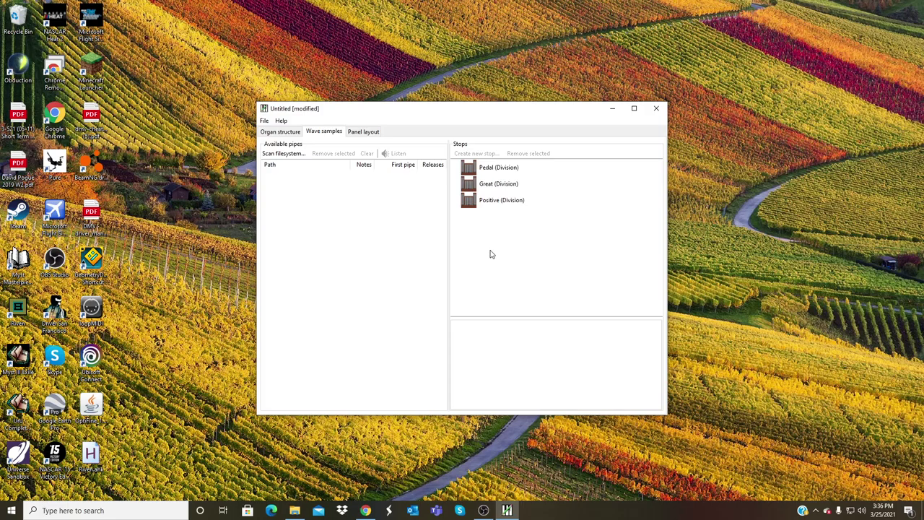
{"action": "left_click", "coordinate": [511, 185]}
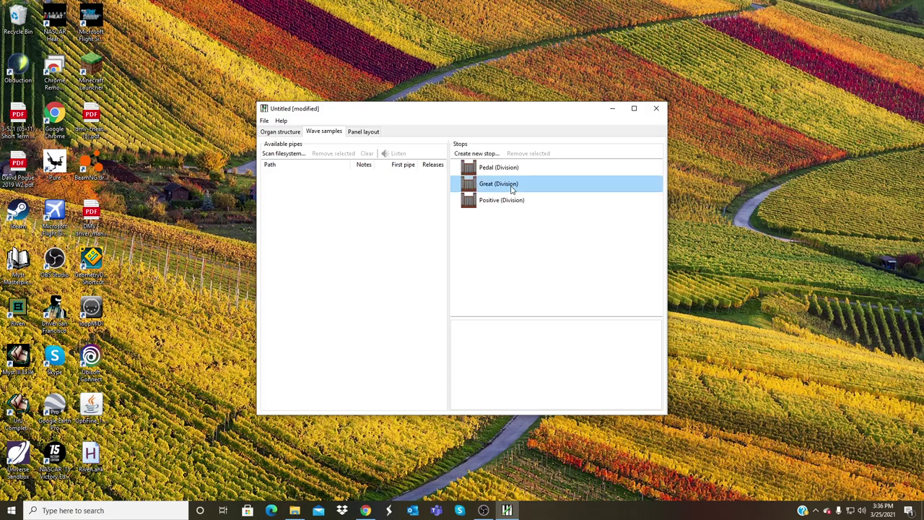
{"action": "left_click", "coordinate": [482, 154]}
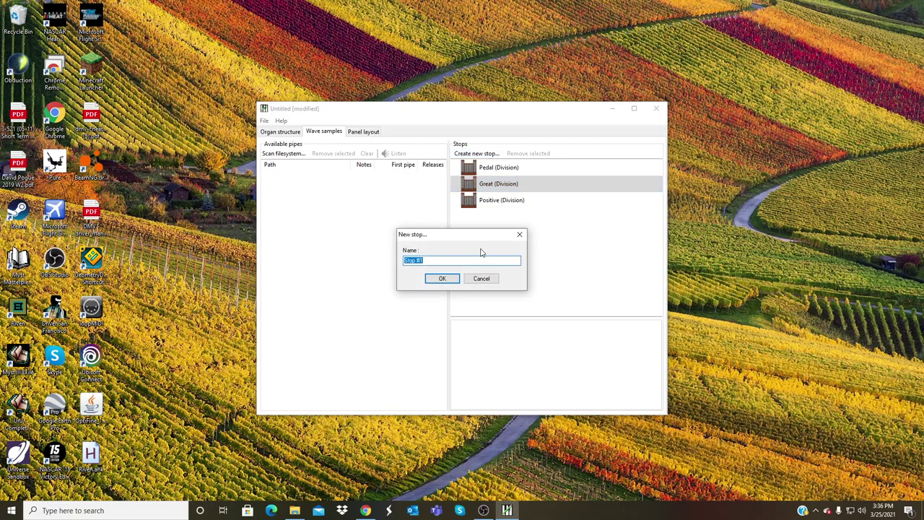
{"action": "key", "text": "BackSpace"}
{"action": "left_click", "coordinate": [451, 282]}
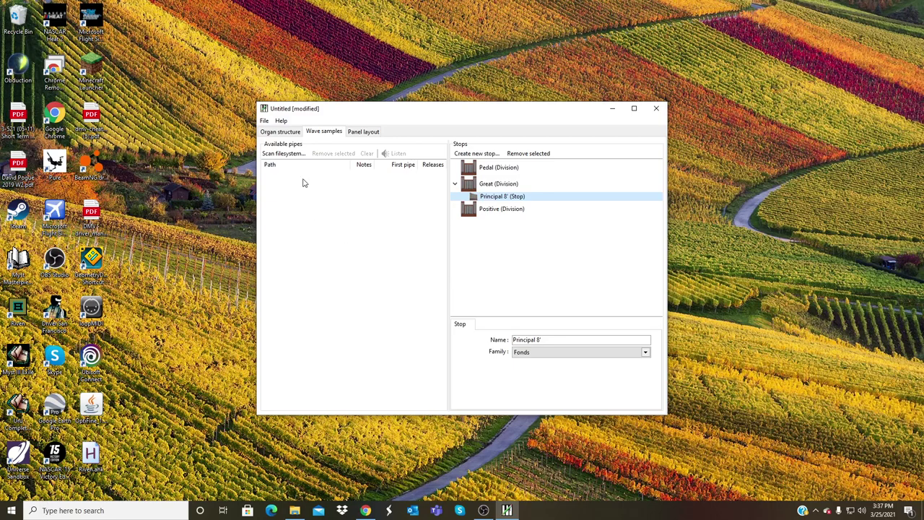
Scan the Documents\Burea_Church\HVPrincipal8 folder for pipe samples.
{"action": "left_click", "coordinate": [300, 155]}
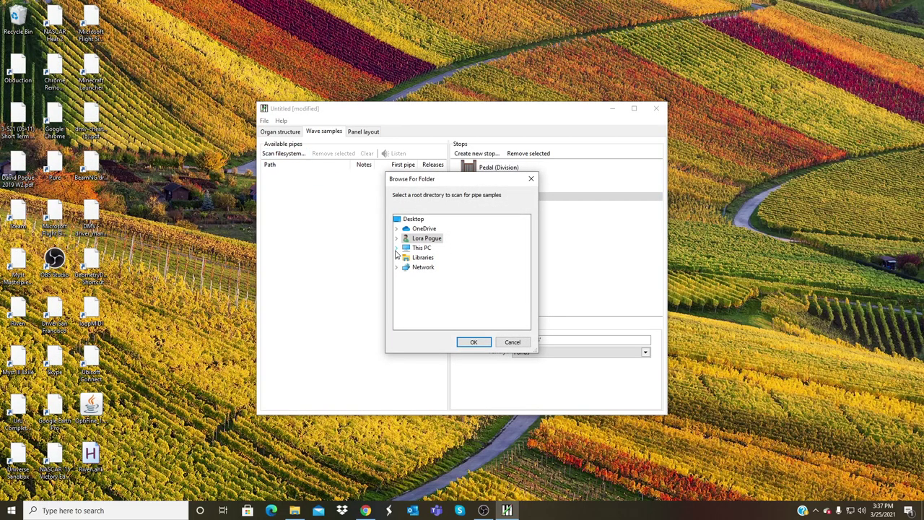
{"action": "left_click", "coordinate": [396, 248]}
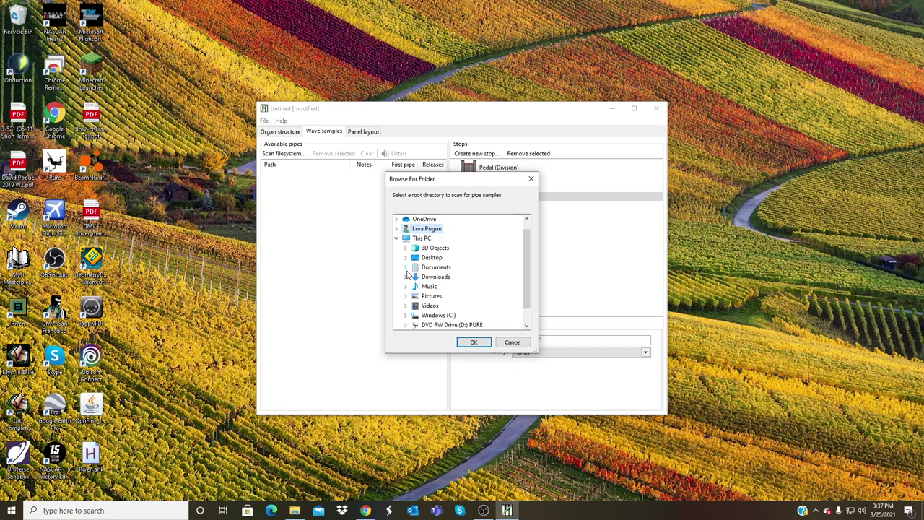
{"action": "left_click", "coordinate": [406, 267]}
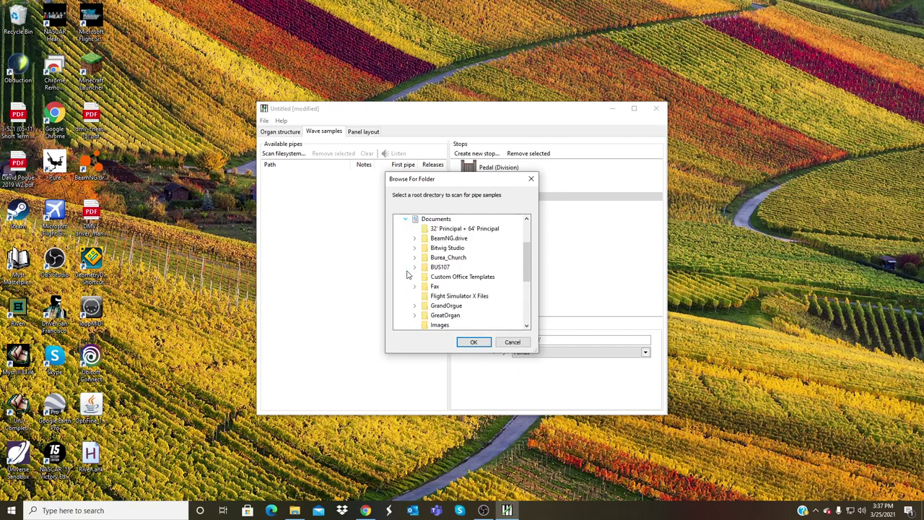
{"action": "left_click", "coordinate": [415, 307]}
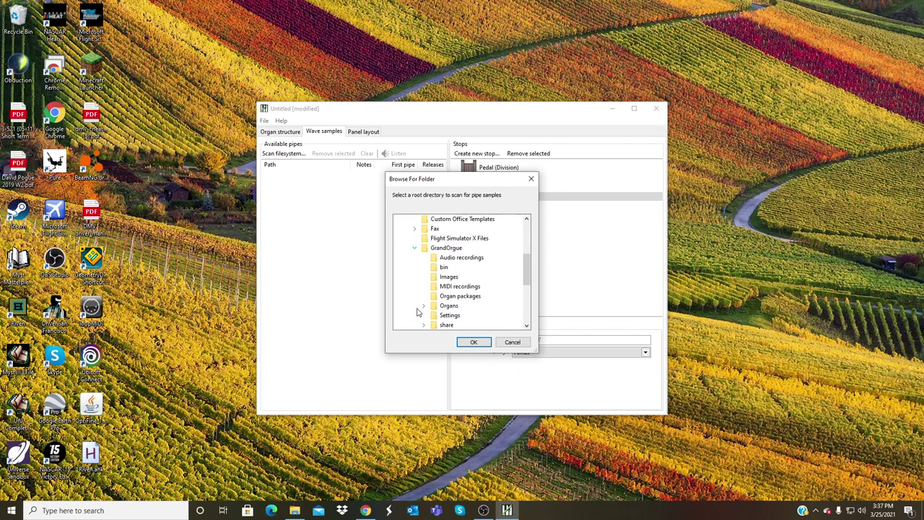
{"action": "left_click", "coordinate": [413, 248]}
{"action": "scroll", "coordinate": [434, 280], "scroll_direction": "up", "scroll_amount": 2}
{"action": "left_click", "coordinate": [417, 258]}
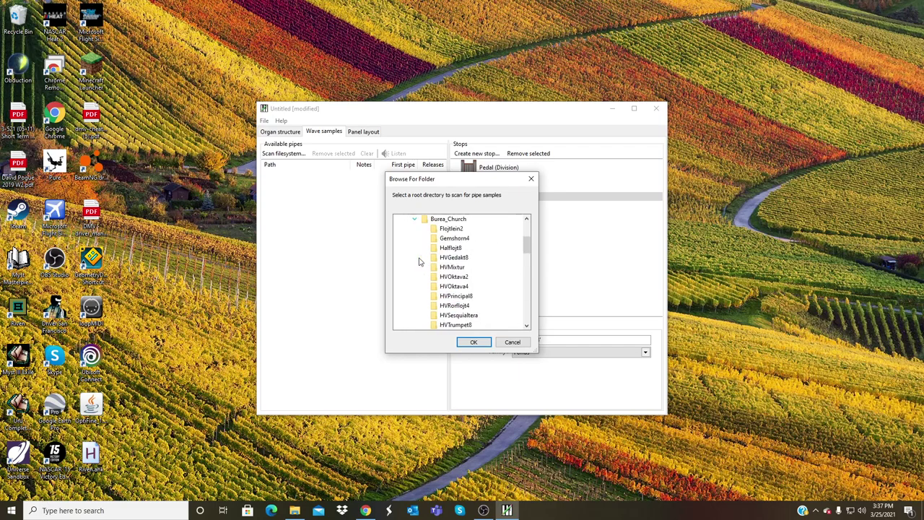
{"action": "left_click", "coordinate": [463, 298]}
{"action": "left_click", "coordinate": [473, 342]}
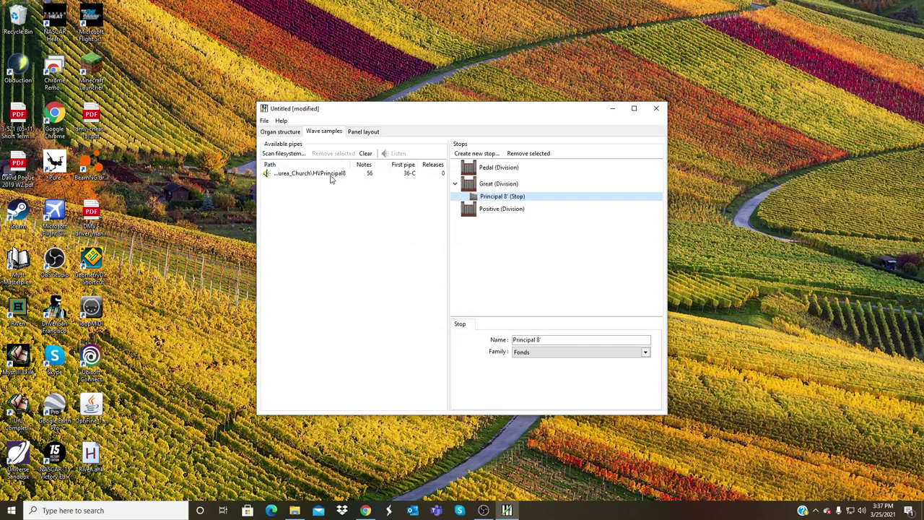
Assign the HVPrincipal8 samples to Principal 8' with harmonic number 64'.
{"action": "left_click_drag", "start_coordinate": [332, 179], "coordinate": [506, 198]}
{"action": "left_click", "coordinate": [575, 352]}
{"action": "left_click", "coordinate": [563, 360]}
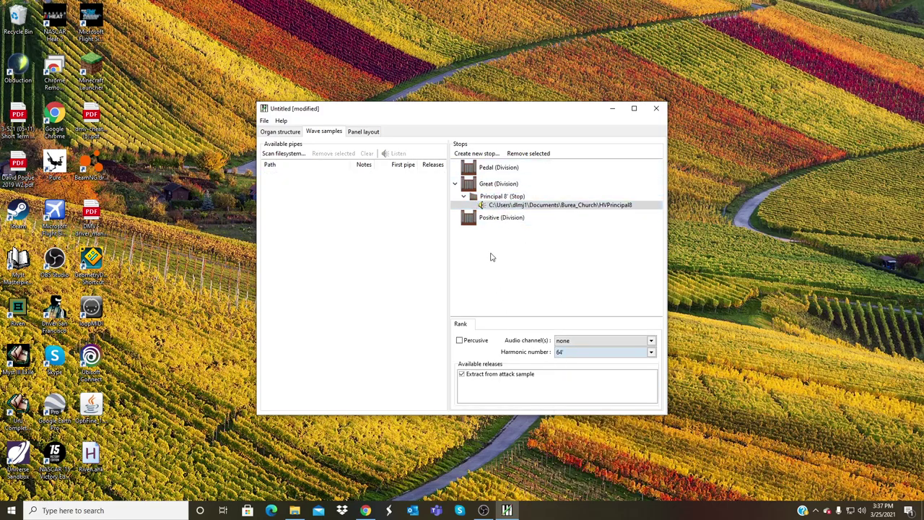
{"action": "left_click", "coordinate": [572, 353]}
{"action": "left_click", "coordinate": [576, 362]}
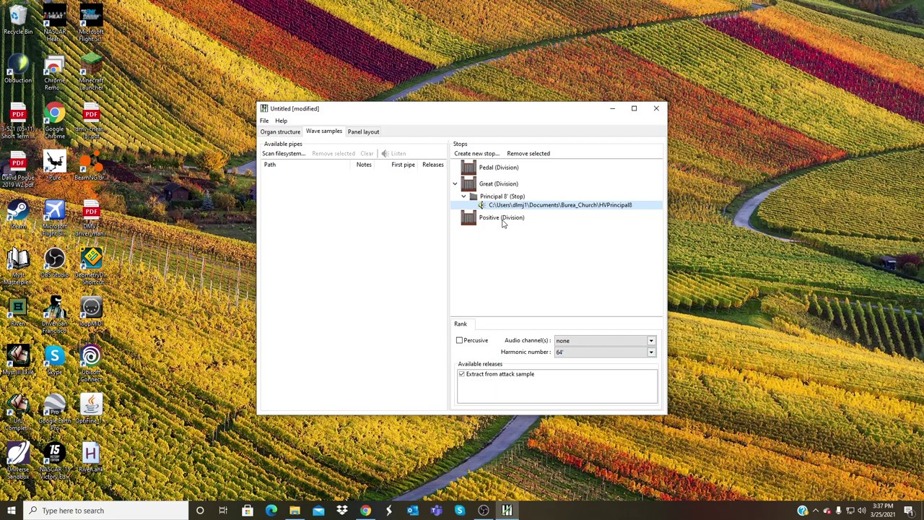
{"action": "left_click", "coordinate": [464, 196]}
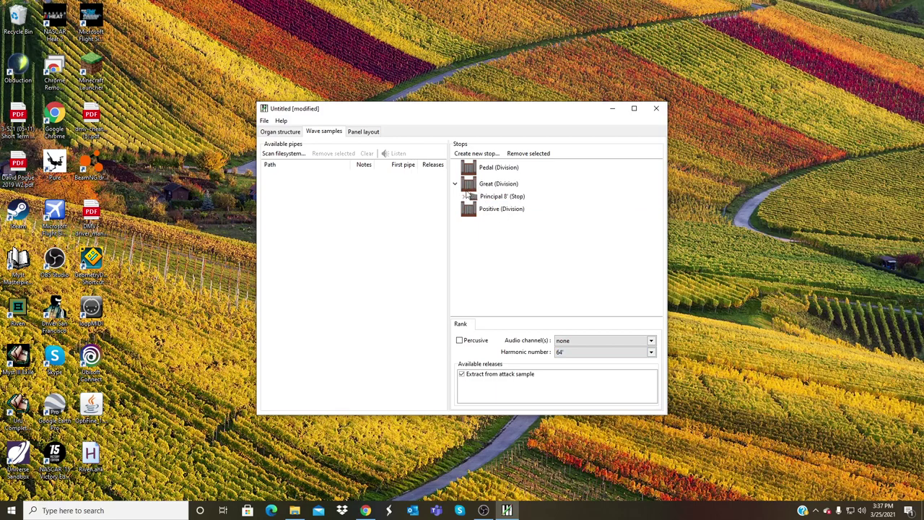
{"action": "left_click", "coordinate": [455, 184]}
Create a Chimney Flute 4' stop on the Positive division.
{"action": "left_click", "coordinate": [467, 206]}
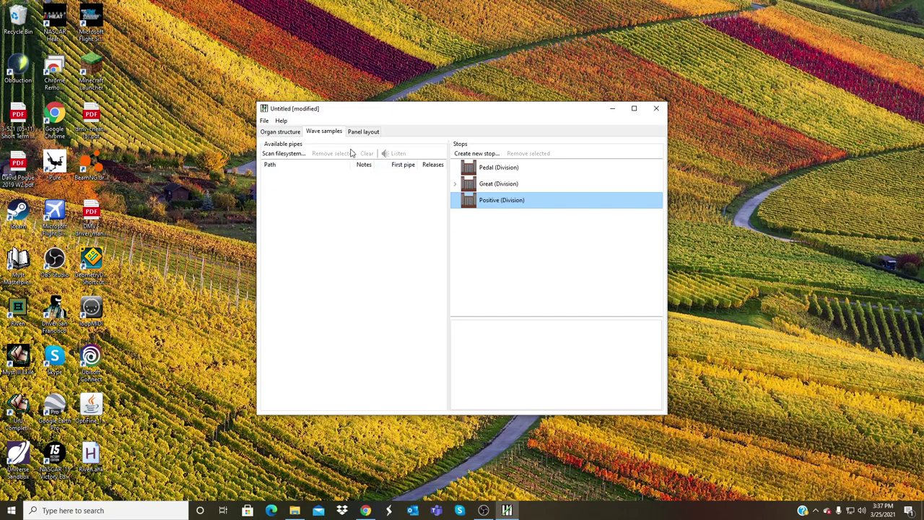
{"action": "left_click", "coordinate": [301, 153]}
{"action": "left_click", "coordinate": [530, 179]}
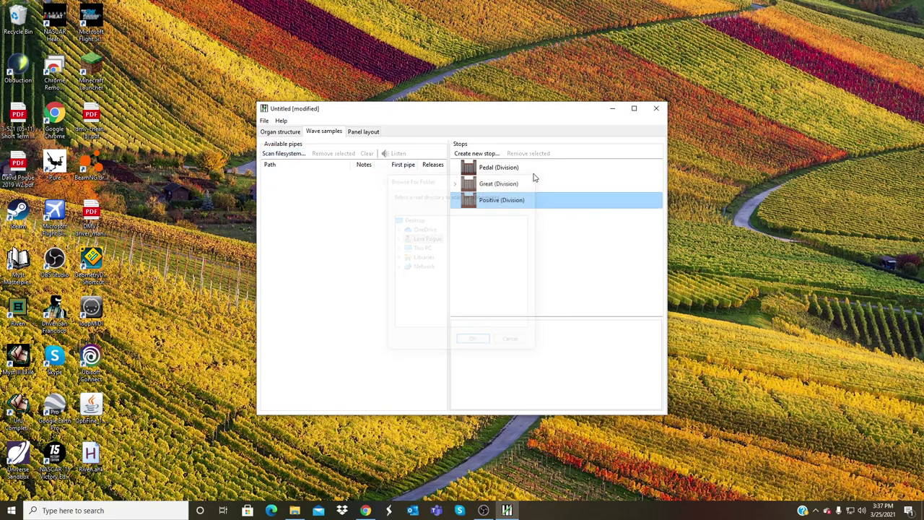
{"action": "left_click", "coordinate": [488, 153]}
{"action": "key", "text": "BackSpace"}
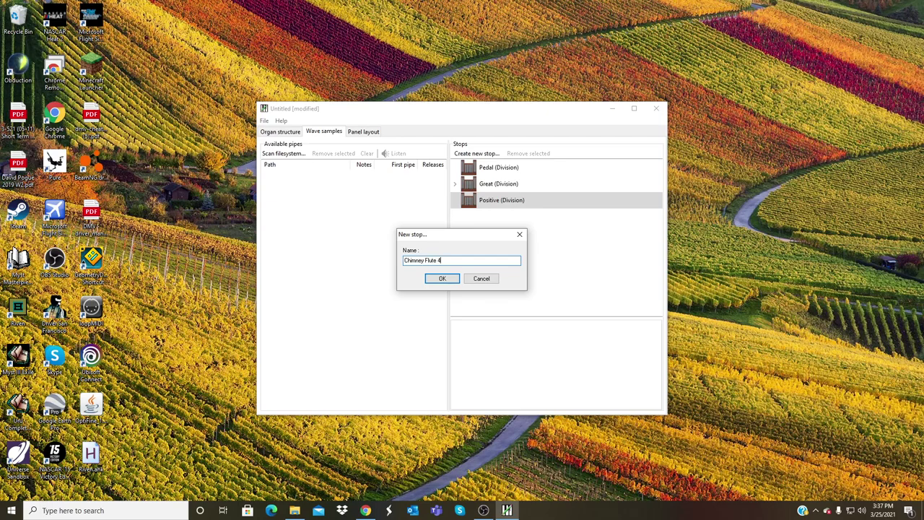
{"action": "left_click", "coordinate": [439, 278]}
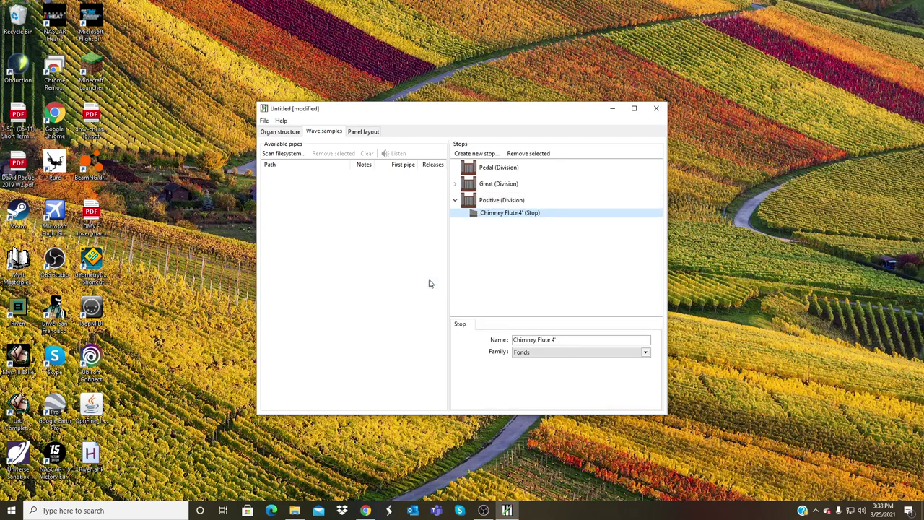
Scan the Burea_Church\HVRorflojt4 folder for pipe samples.
{"action": "left_click", "coordinate": [301, 153]}
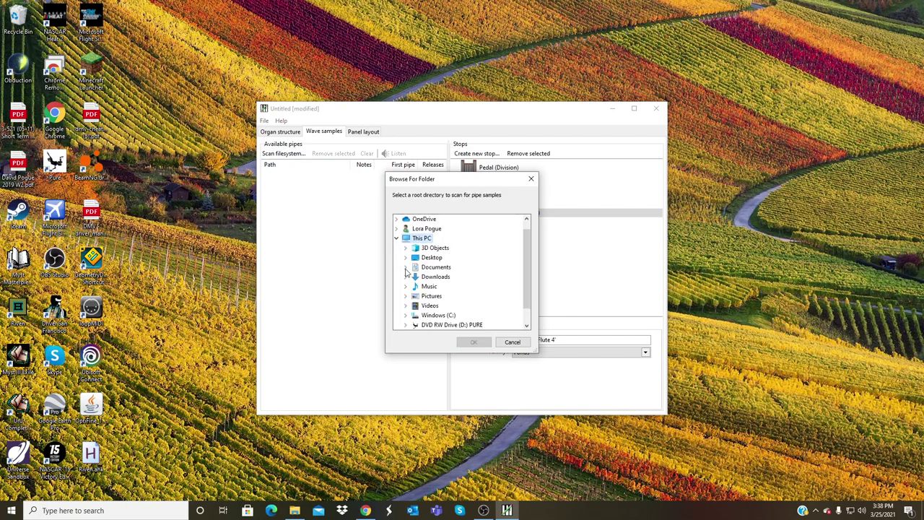
{"action": "left_click", "coordinate": [405, 268]}
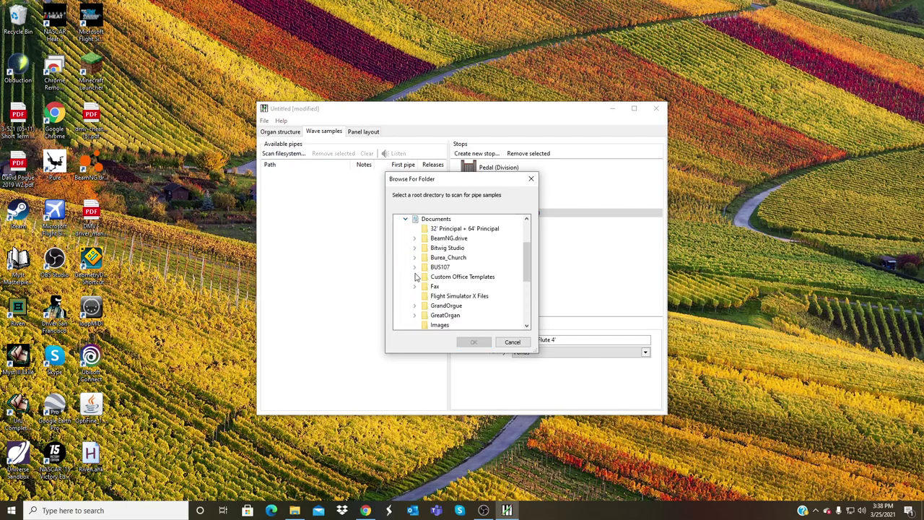
{"action": "left_click", "coordinate": [414, 258]}
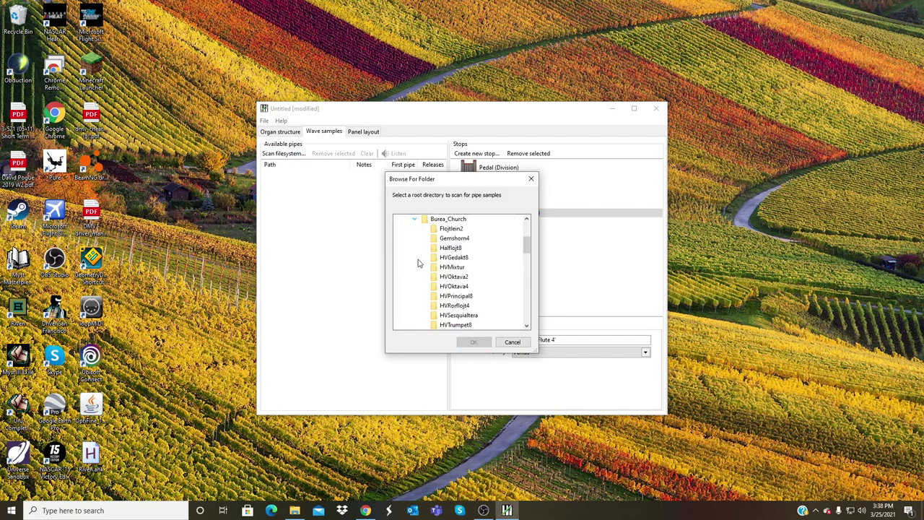
{"action": "left_click", "coordinate": [462, 306]}
{"action": "left_click", "coordinate": [473, 340]}
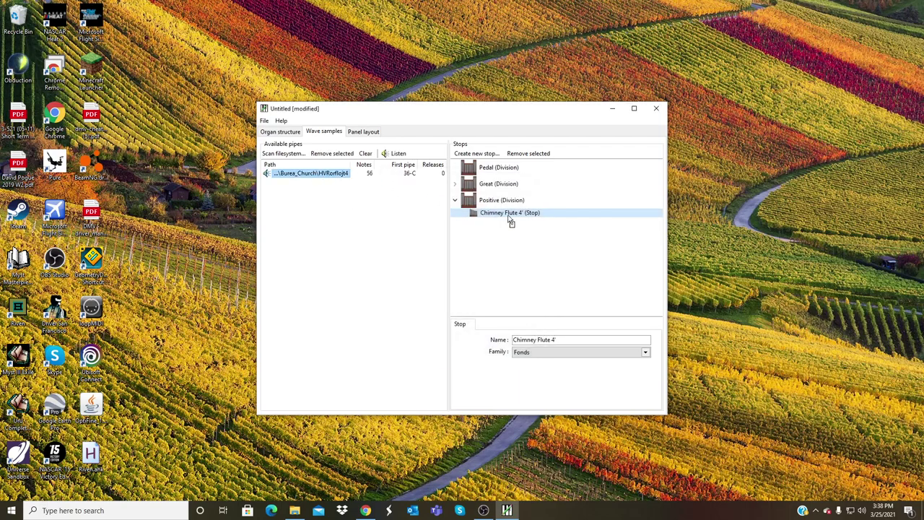
Assign the HVRorflojt4 samples to Chimney Flute 4' with harmonic number 64'.
{"action": "left_click", "coordinate": [521, 216]}
{"action": "left_click_drag", "start_coordinate": [521, 221], "coordinate": [521, 221]}
{"action": "left_click", "coordinate": [574, 352]}
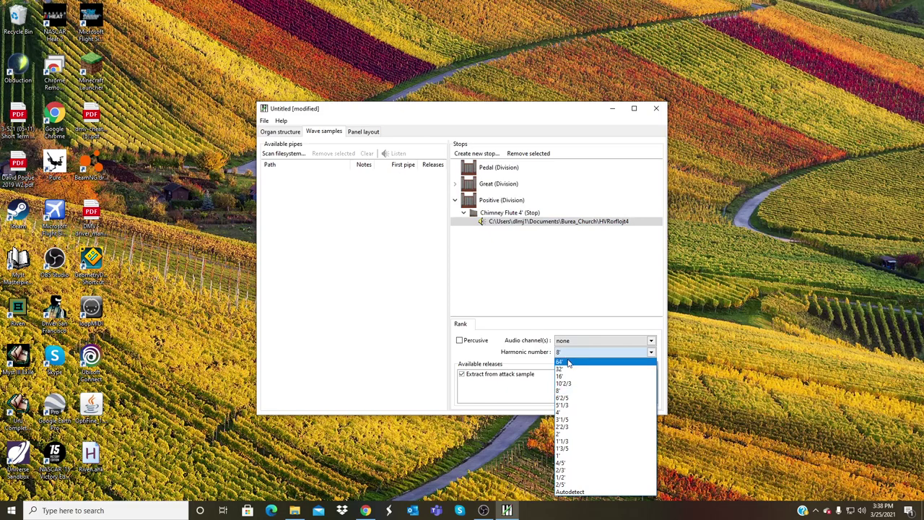
{"action": "left_click", "coordinate": [569, 361]}
{"action": "left_click", "coordinate": [463, 212]}
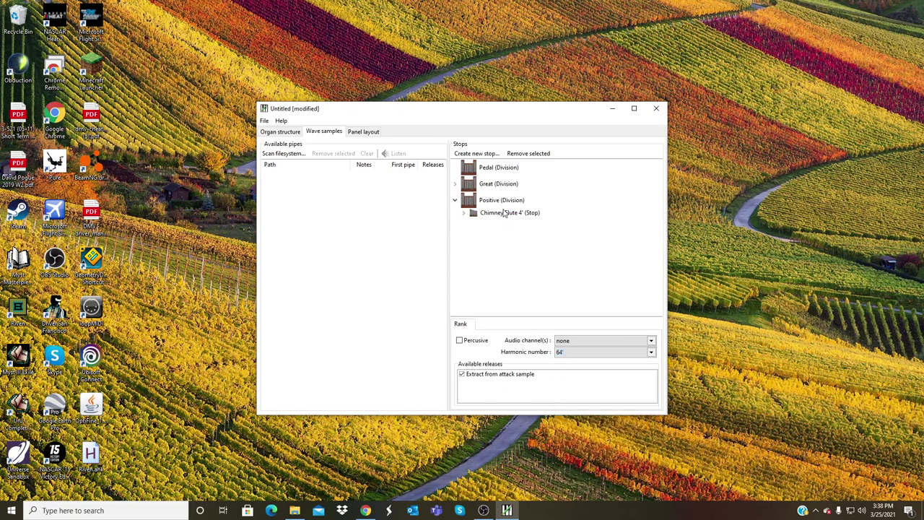
{"action": "left_click", "coordinate": [454, 202]}
{"action": "left_click", "coordinate": [479, 167]}
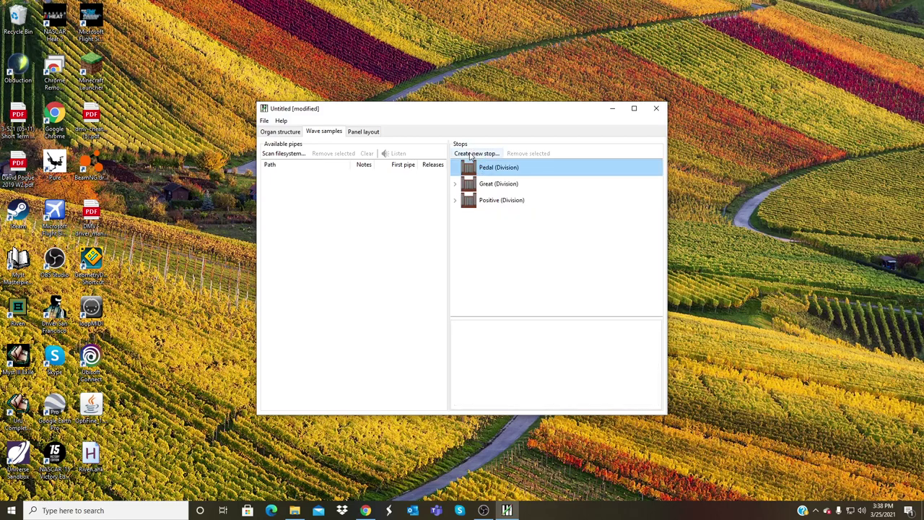
Add a new stop named Trombone 16' to the Pedal division.
{"action": "left_click", "coordinate": [497, 154]}
{"action": "key", "text": "BackSpace"}
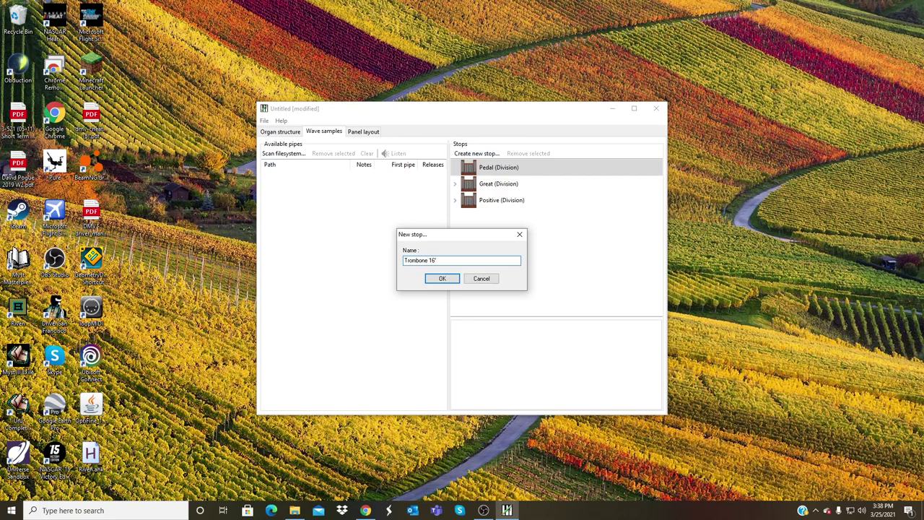
{"action": "type", "text": "Trombone 16'"}
{"action": "left_click", "coordinate": [442, 278]}
Browse the folder tree into the Burea_Church organ folder to look for the trombone samples.
{"action": "left_click", "coordinate": [298, 153]}
{"action": "left_click", "coordinate": [397, 248]}
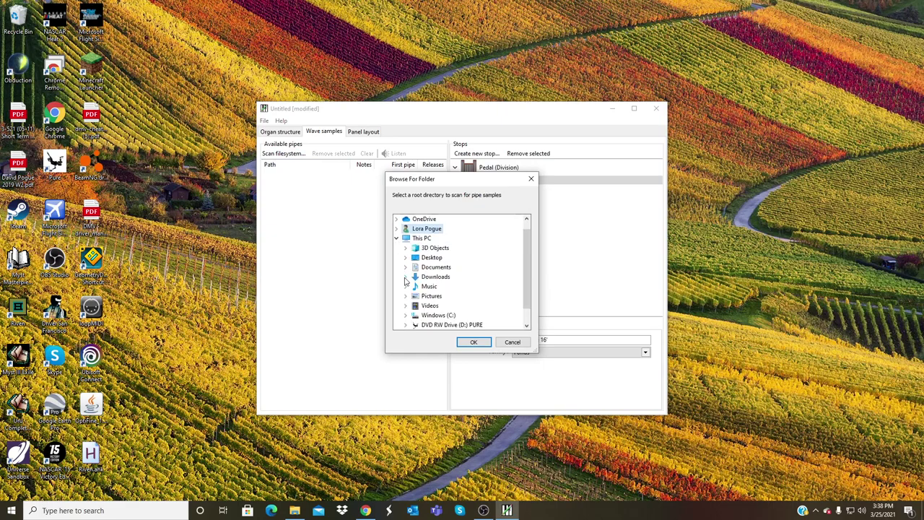
{"action": "left_click", "coordinate": [405, 267]}
{"action": "left_click", "coordinate": [415, 304]}
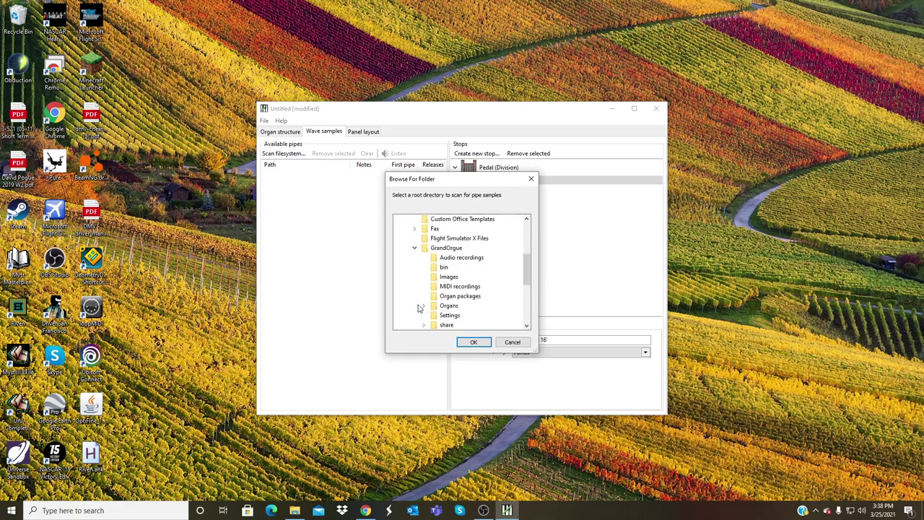
{"action": "left_click", "coordinate": [423, 306]}
{"action": "left_click", "coordinate": [432, 306]}
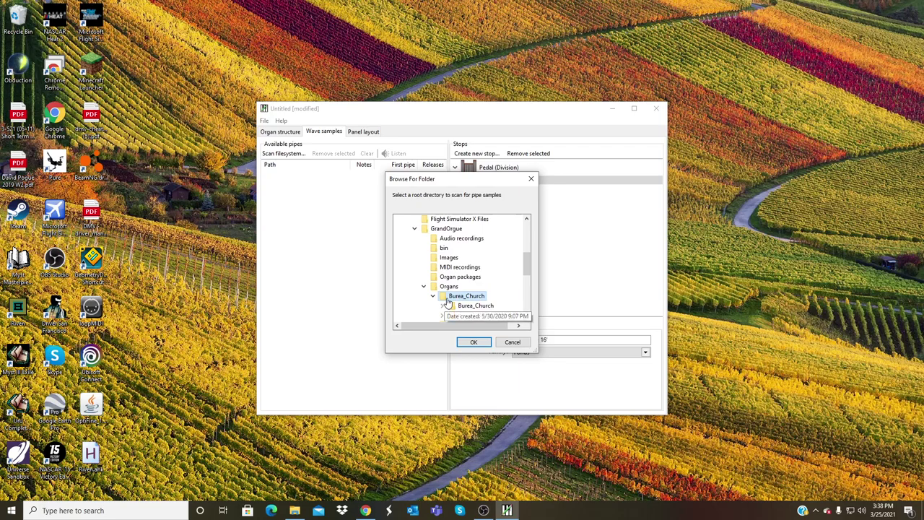
{"action": "scroll", "coordinate": [480, 280], "scroll_direction": "down", "scroll_amount": 4}
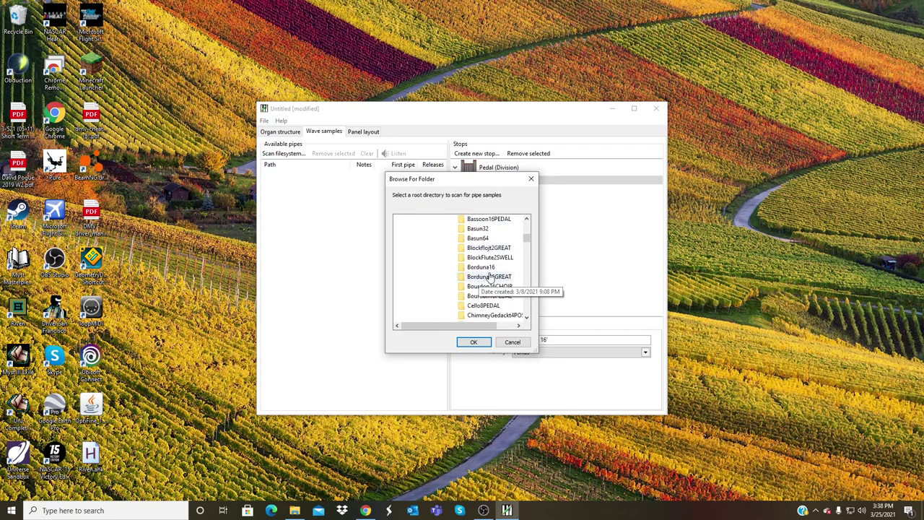
{"action": "scroll", "coordinate": [490, 278], "scroll_direction": "down", "scroll_amount": 10}
{"action": "scroll", "coordinate": [499, 310], "scroll_direction": "down", "scroll_amount": 8}
{"action": "scroll", "coordinate": [503, 309], "scroll_direction": "down", "scroll_amount": 8}
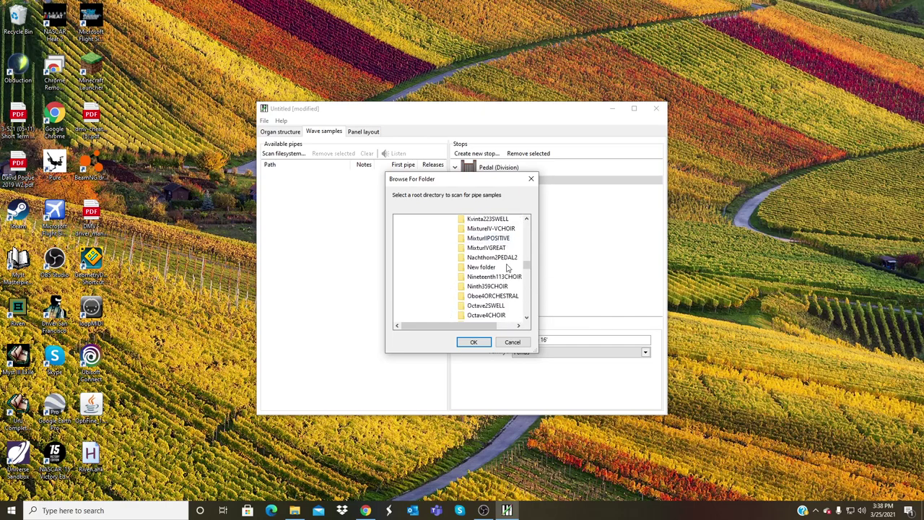
{"action": "scroll", "coordinate": [507, 268], "scroll_direction": "down", "scroll_amount": 5}
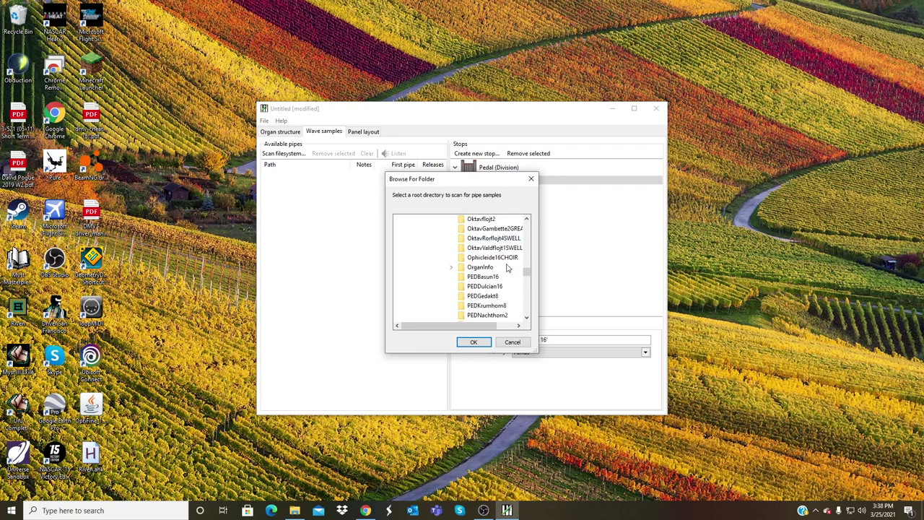
{"action": "scroll", "coordinate": [507, 267], "scroll_direction": "down", "scroll_amount": 2}
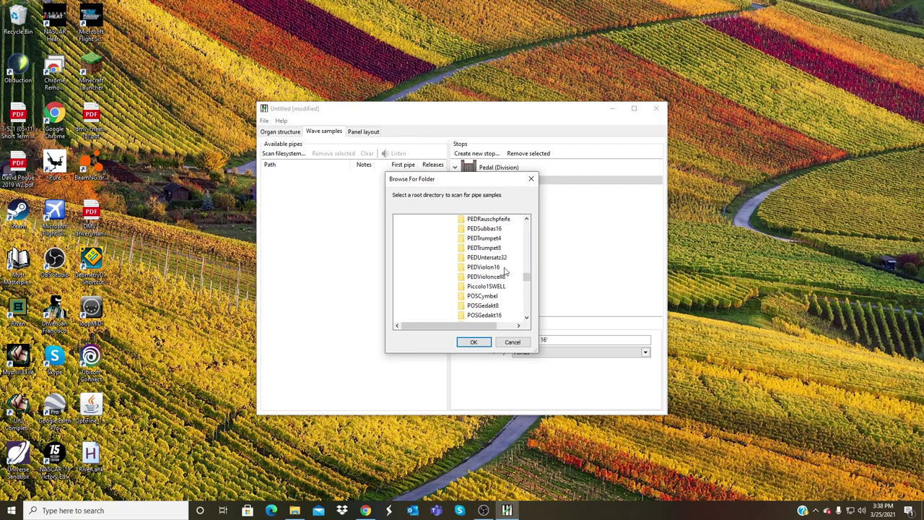
{"action": "scroll", "coordinate": [505, 271], "scroll_direction": "down", "scroll_amount": 5}
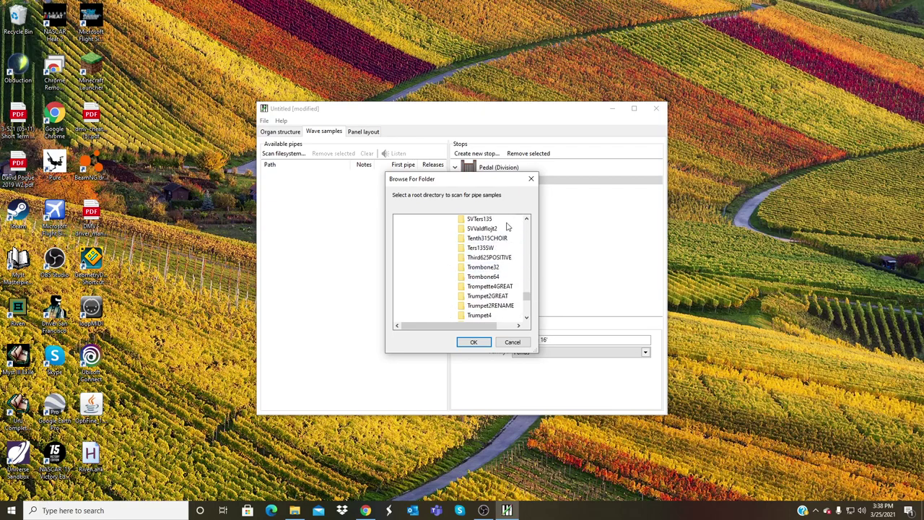
{"action": "scroll", "coordinate": [505, 277], "scroll_direction": "down", "scroll_amount": 5}
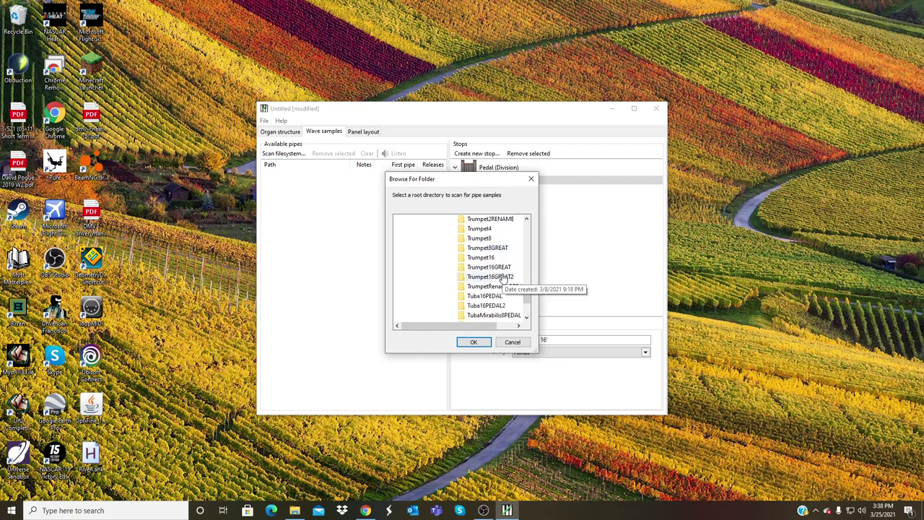
{"action": "scroll", "coordinate": [505, 276], "scroll_direction": "down", "scroll_amount": 5}
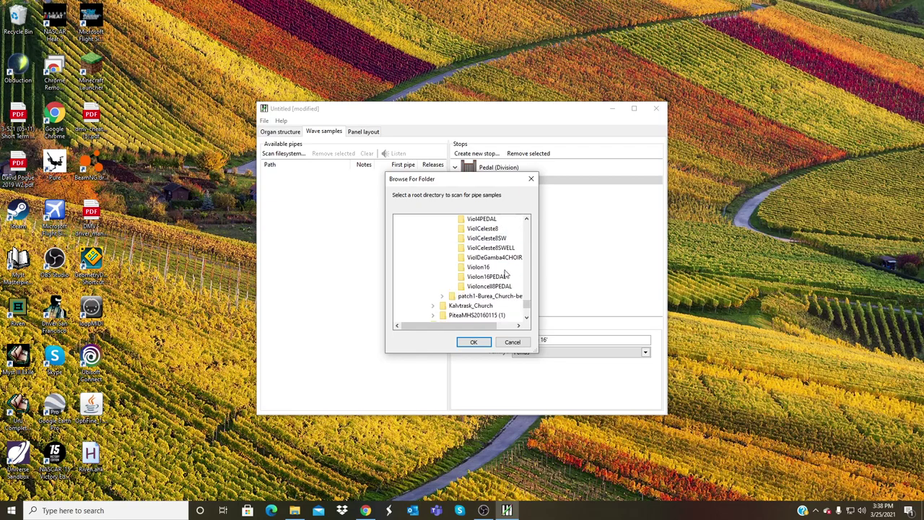
{"action": "scroll", "coordinate": [505, 276], "scroll_direction": "up", "scroll_amount": 10}
Scan the Burea_Church 1023TromboneQuintePEDAL folder and assign its samples to Trombone 16'.
{"action": "left_click", "coordinate": [529, 180]}
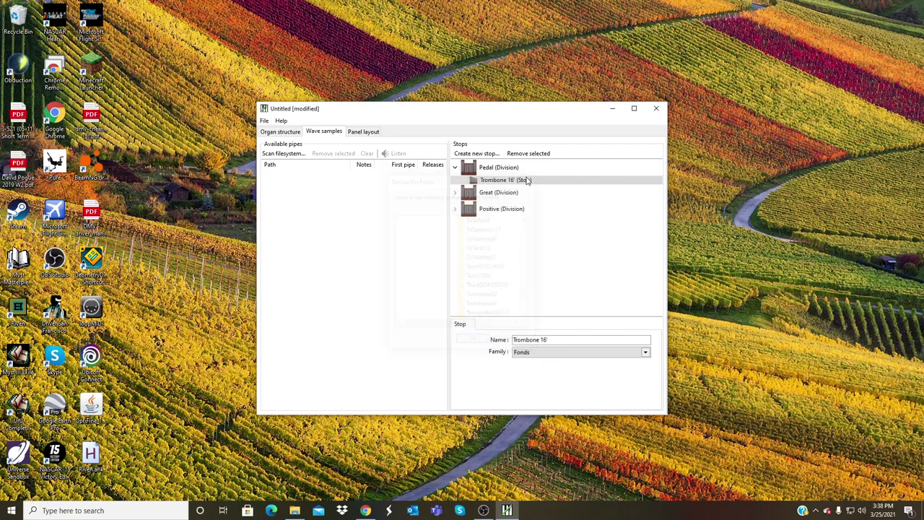
{"action": "left_click", "coordinate": [291, 152]}
{"action": "left_click", "coordinate": [402, 249]}
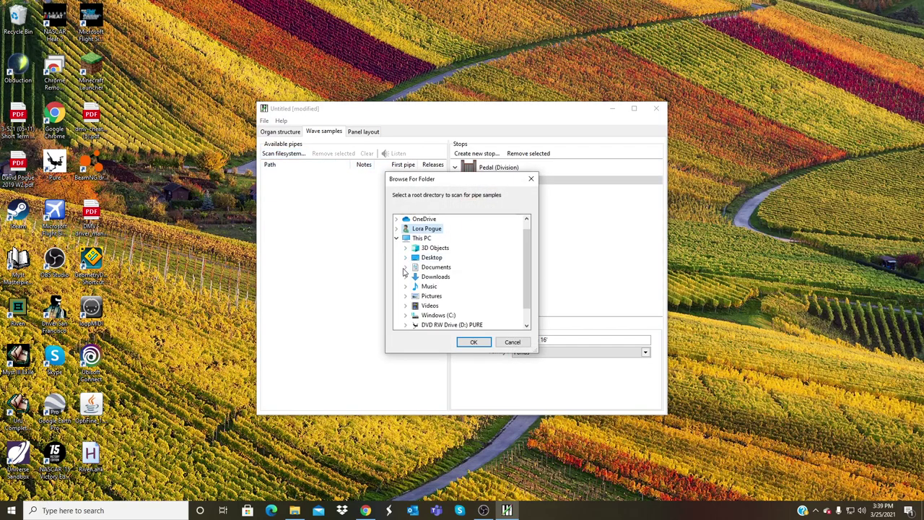
{"action": "left_click", "coordinate": [404, 268]}
{"action": "left_click", "coordinate": [415, 306]}
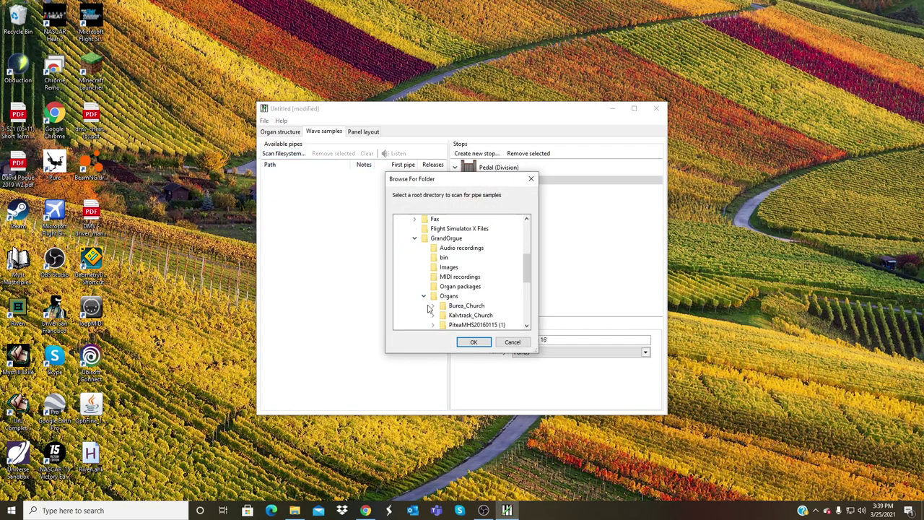
{"action": "left_click", "coordinate": [430, 306]}
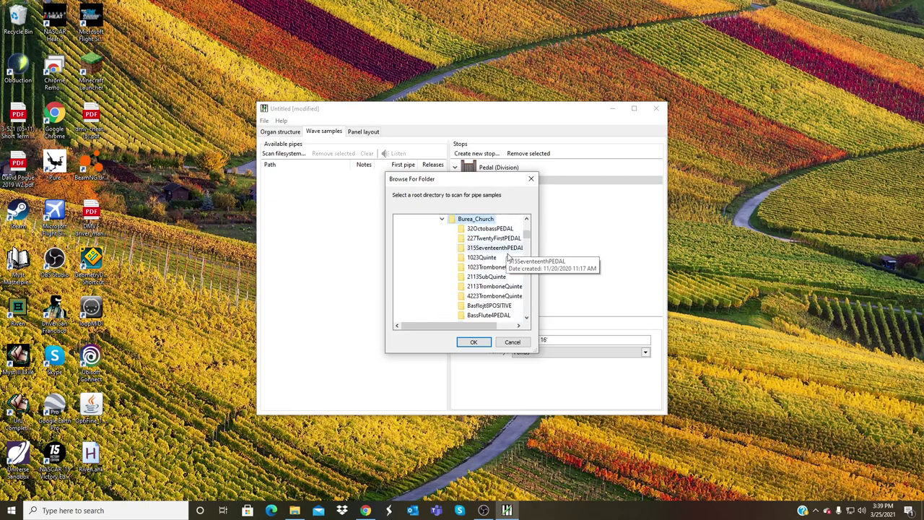
{"action": "left_click", "coordinate": [492, 267]}
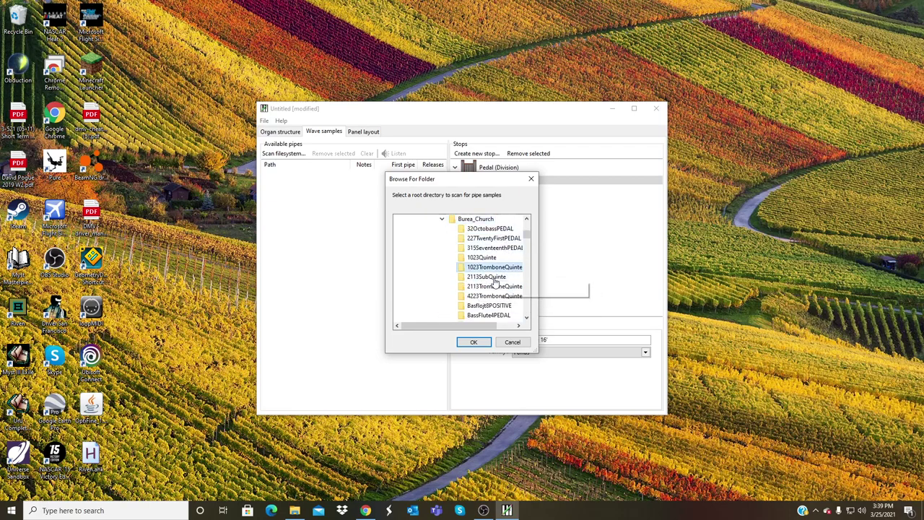
{"action": "left_click", "coordinate": [467, 343]}
{"action": "left_click_drag", "start_coordinate": [310, 174], "coordinate": [529, 186]}
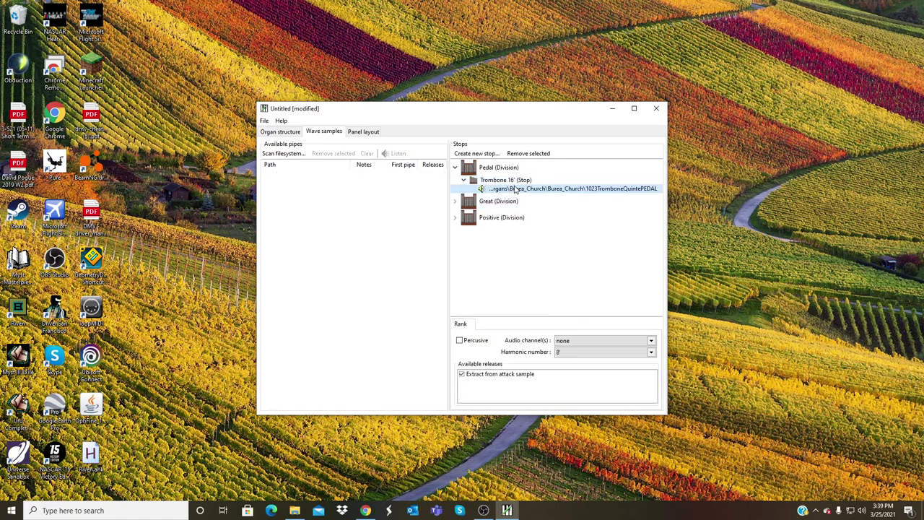
Set the Trombone 16' harmonic number to 64' and collapse the Pedal division.
{"action": "left_click", "coordinate": [577, 352]}
{"action": "left_click", "coordinate": [560, 360]}
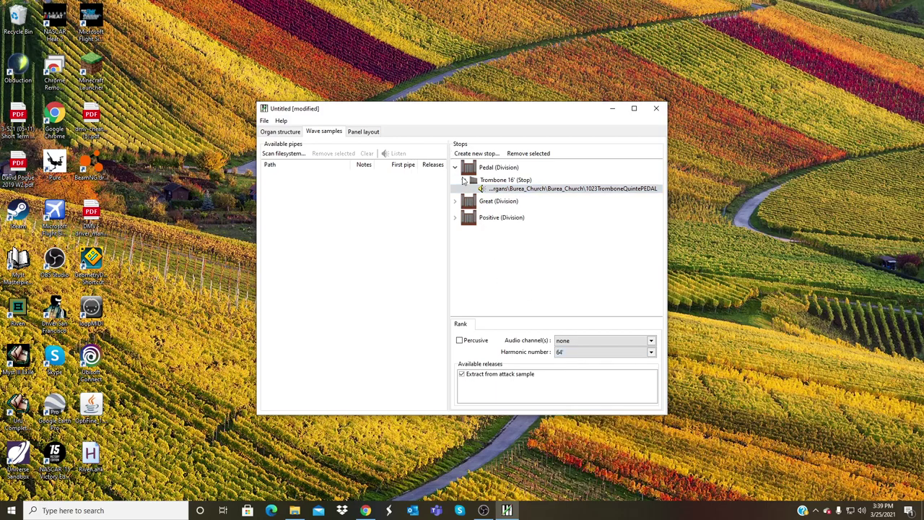
{"action": "left_click", "coordinate": [463, 180]}
{"action": "left_click", "coordinate": [456, 168]}
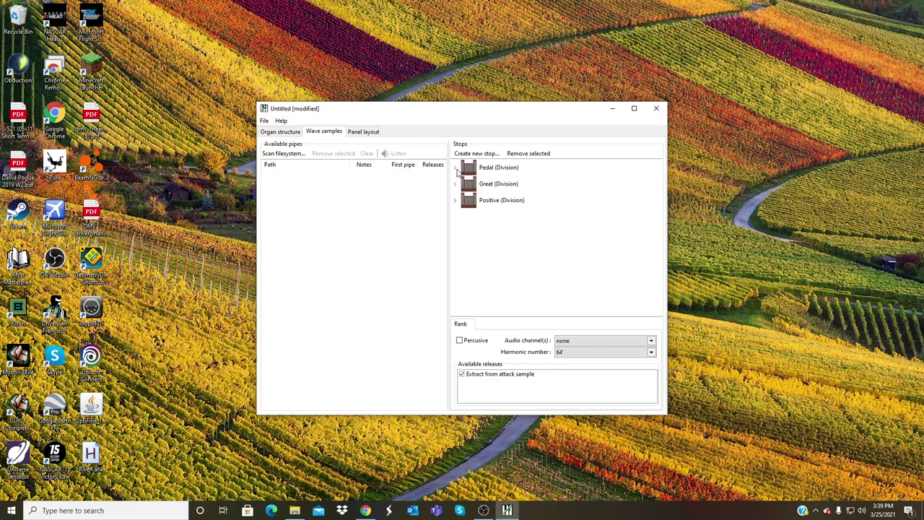
Give the drawstops, drawstops inset and pistons wood texture backgrounds on the Panel layout.
{"action": "left_click", "coordinate": [356, 132]}
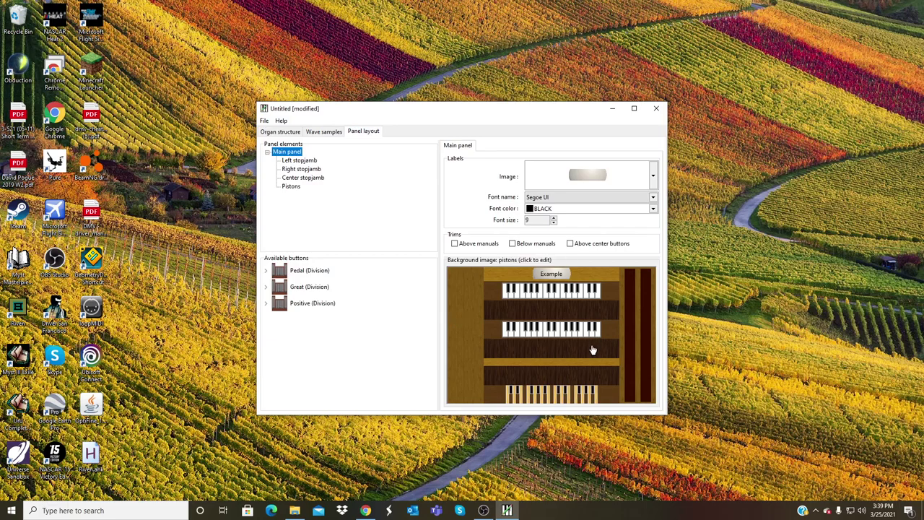
{"action": "left_click", "coordinate": [458, 316]}
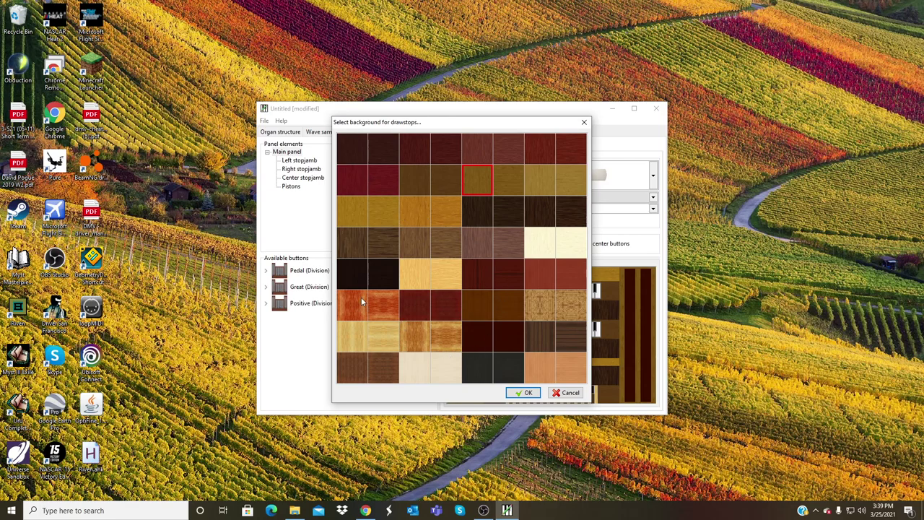
{"action": "left_click", "coordinate": [360, 246]}
{"action": "left_click", "coordinate": [521, 394]}
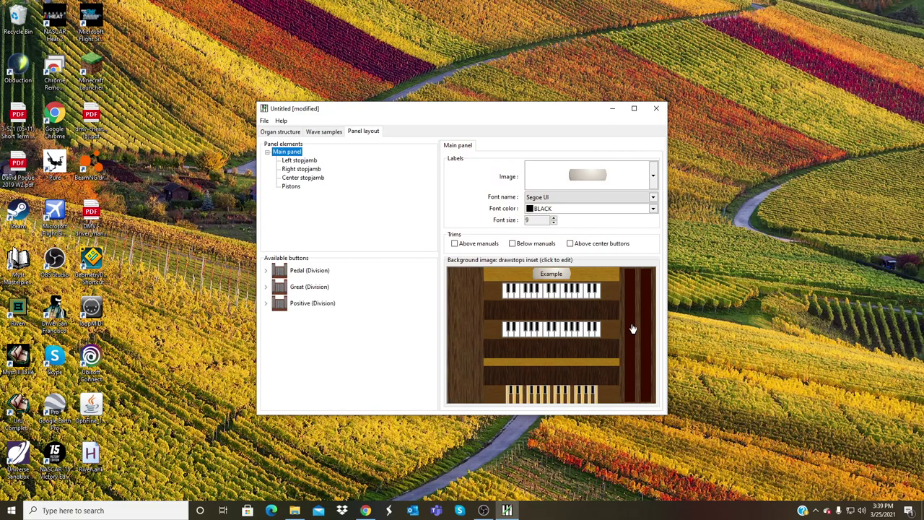
{"action": "left_click", "coordinate": [633, 324]}
{"action": "left_click", "coordinate": [523, 392]}
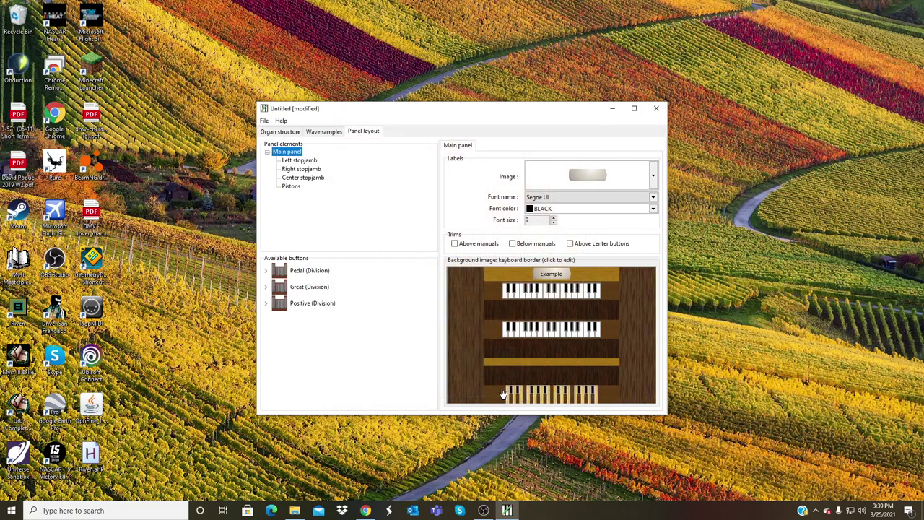
{"action": "left_click", "coordinate": [502, 376]}
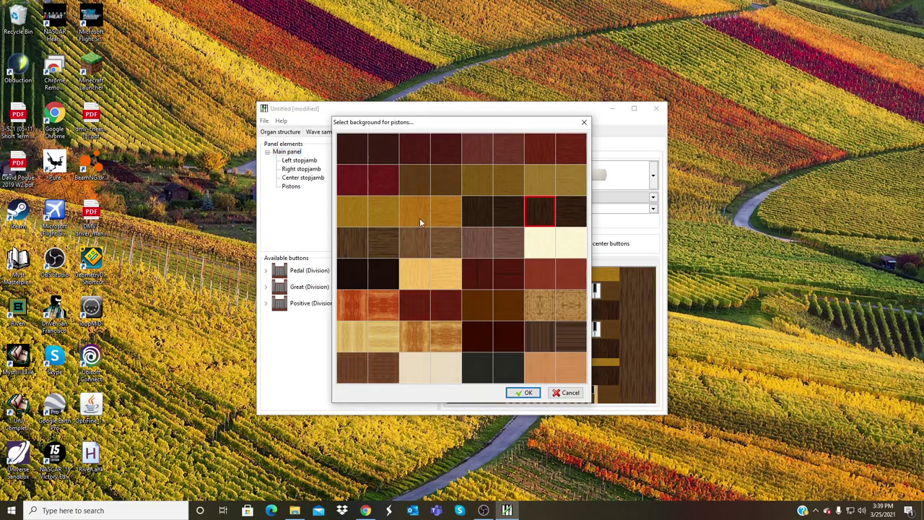
{"action": "left_click", "coordinate": [360, 250]}
{"action": "left_click", "coordinate": [522, 392]}
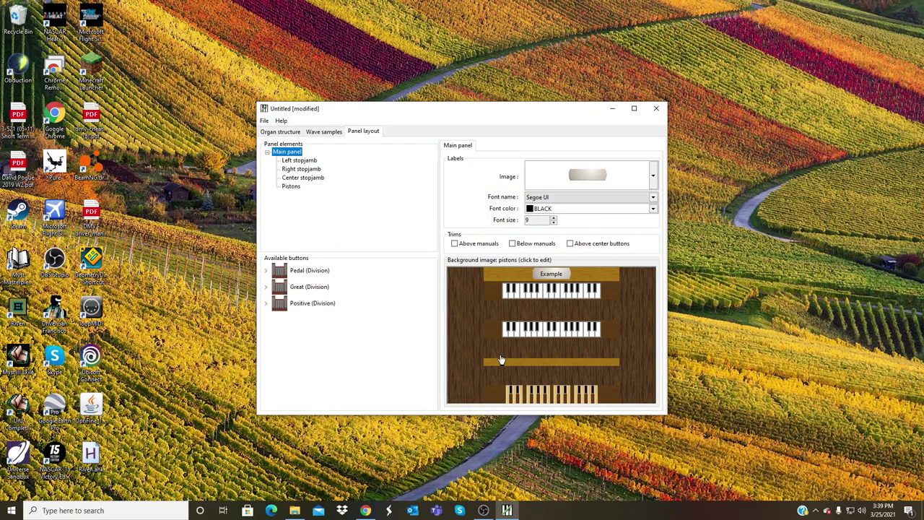
Apply a dark wood console background, also updating the keyboard border and pistons backgrounds.
{"action": "left_click", "coordinate": [493, 369]}
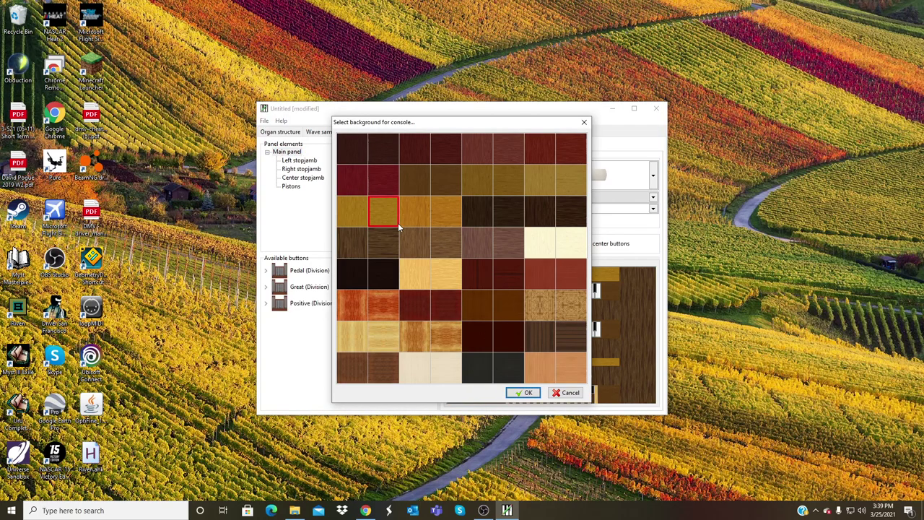
{"action": "left_click", "coordinate": [367, 249]}
{"action": "left_click", "coordinate": [522, 392]}
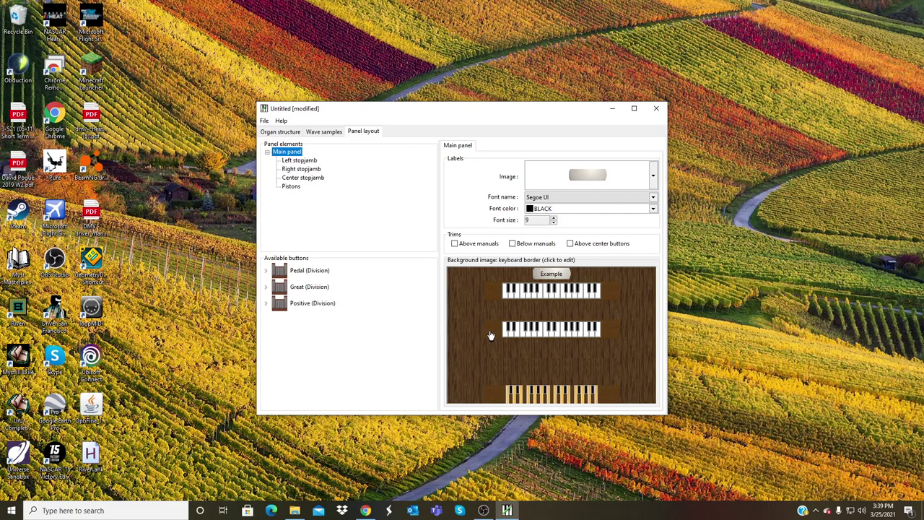
{"action": "left_click", "coordinate": [490, 330]}
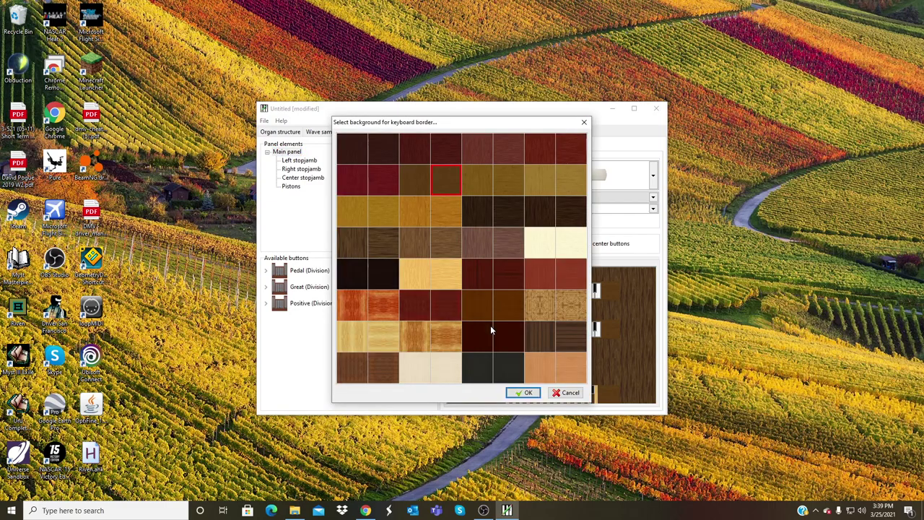
{"action": "left_click", "coordinate": [525, 393]}
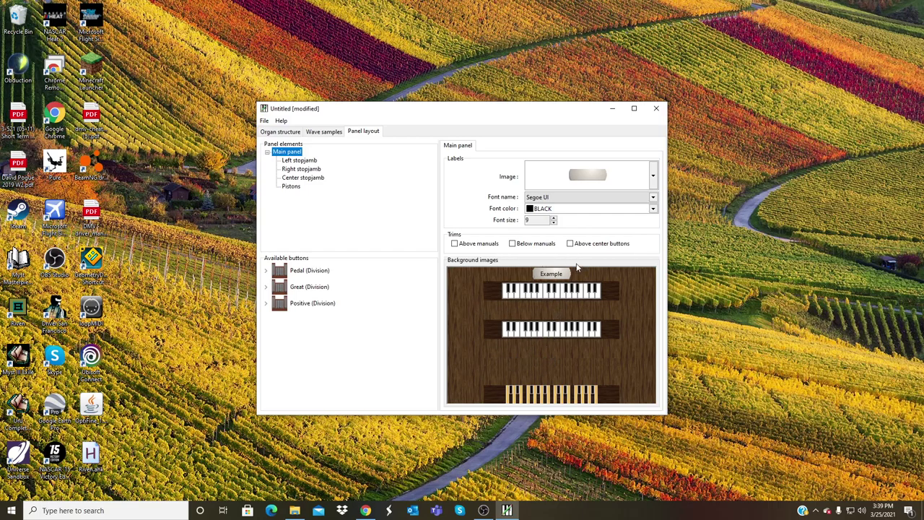
{"action": "left_click", "coordinate": [501, 367]}
{"action": "left_click", "coordinate": [526, 392]}
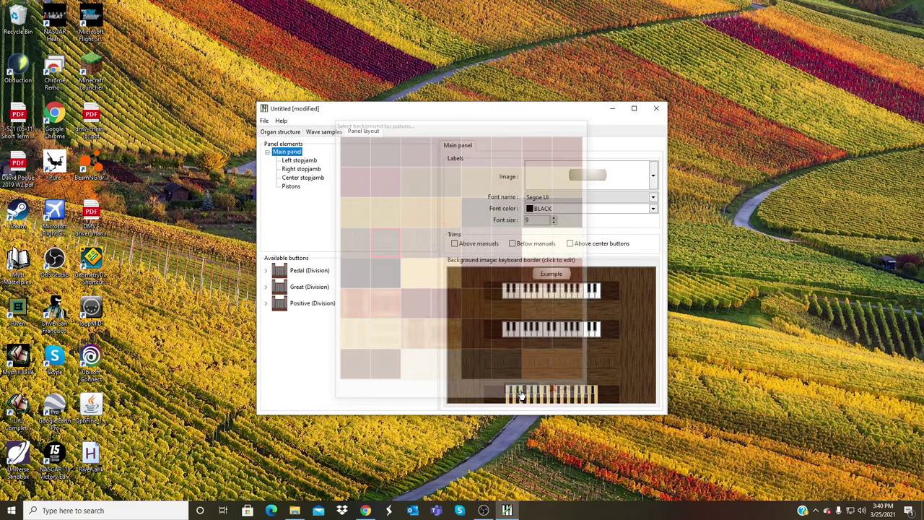
{"action": "left_click", "coordinate": [500, 357]}
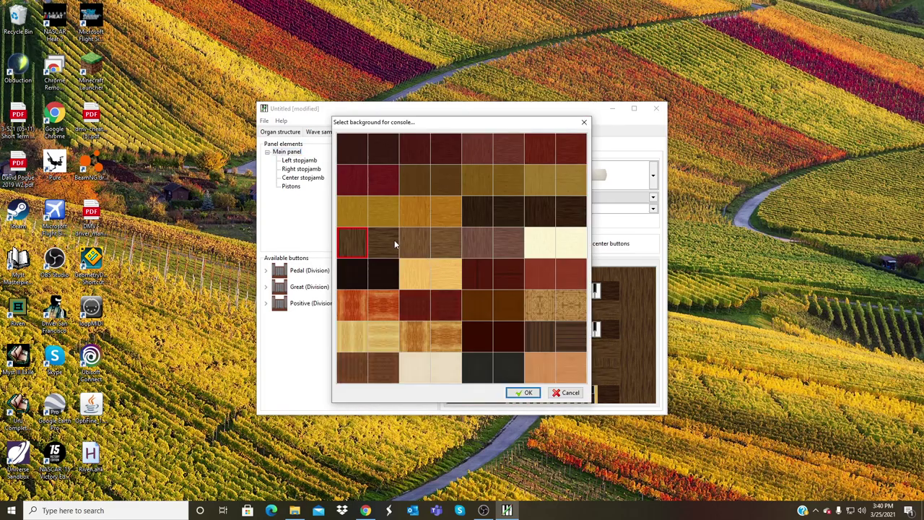
{"action": "left_click", "coordinate": [522, 391]}
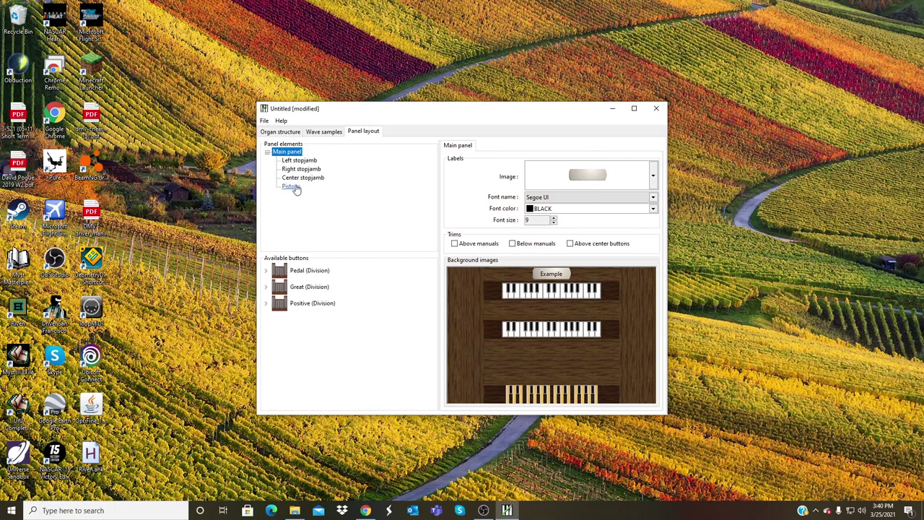
Place Chimney Flute 4', the 16' P/II and I/II couplers and Tremulant Positive on the left stopjamb.
{"action": "left_click", "coordinate": [309, 161]}
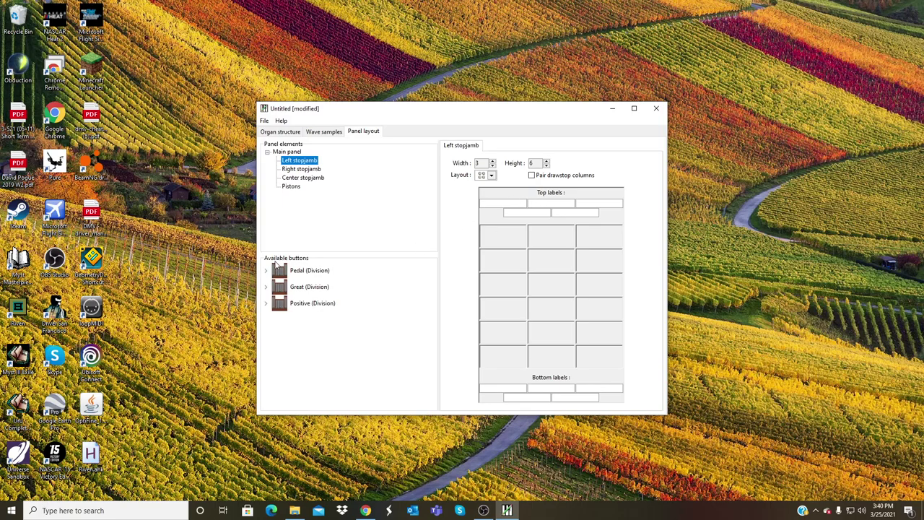
{"action": "left_click", "coordinate": [266, 303]}
{"action": "left_click", "coordinate": [275, 320]}
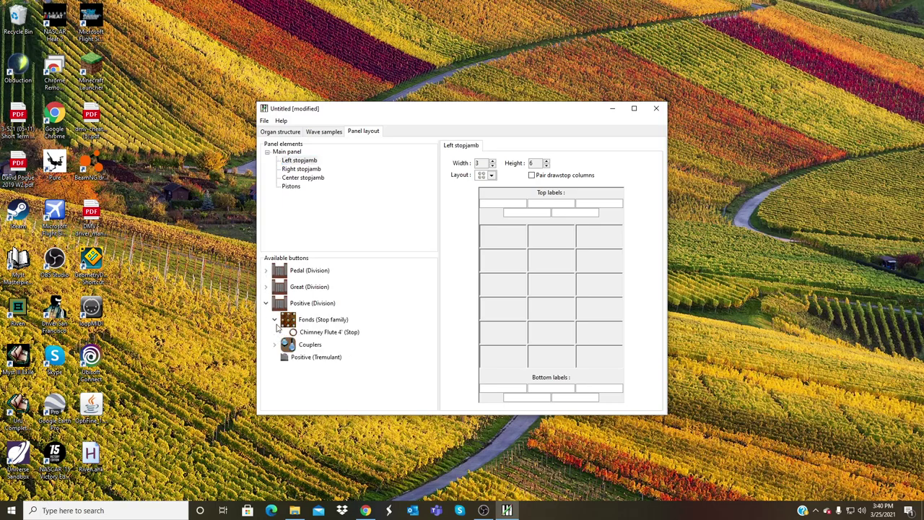
{"action": "left_click_drag", "start_coordinate": [324, 333], "coordinate": [547, 271]}
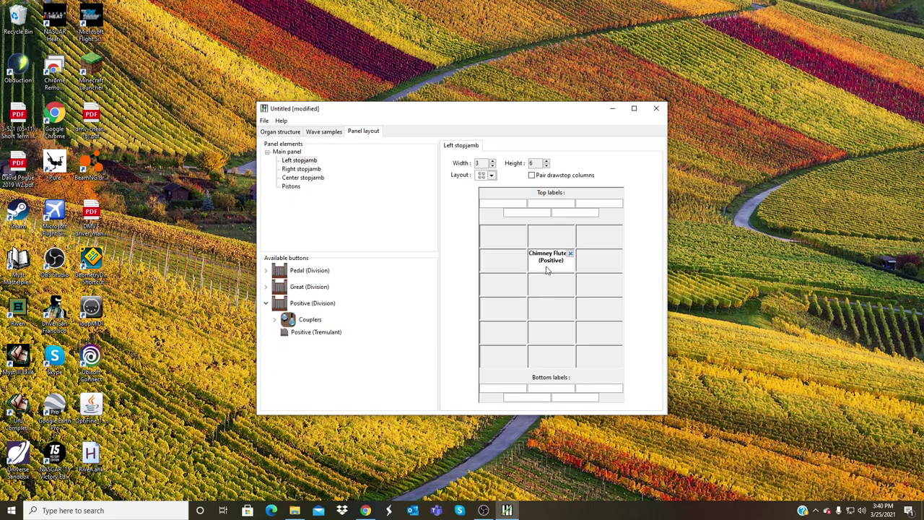
{"action": "left_click", "coordinate": [274, 321]}
{"action": "left_click_drag", "start_coordinate": [316, 334], "coordinate": [539, 285]}
{"action": "left_click_drag", "start_coordinate": [323, 335], "coordinate": [553, 314]}
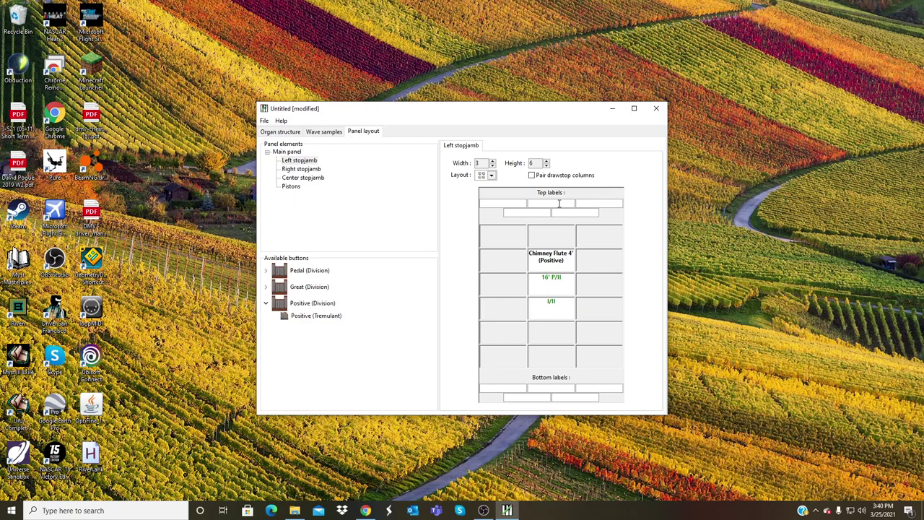
{"action": "left_click_drag", "start_coordinate": [288, 319], "coordinate": [558, 337]}
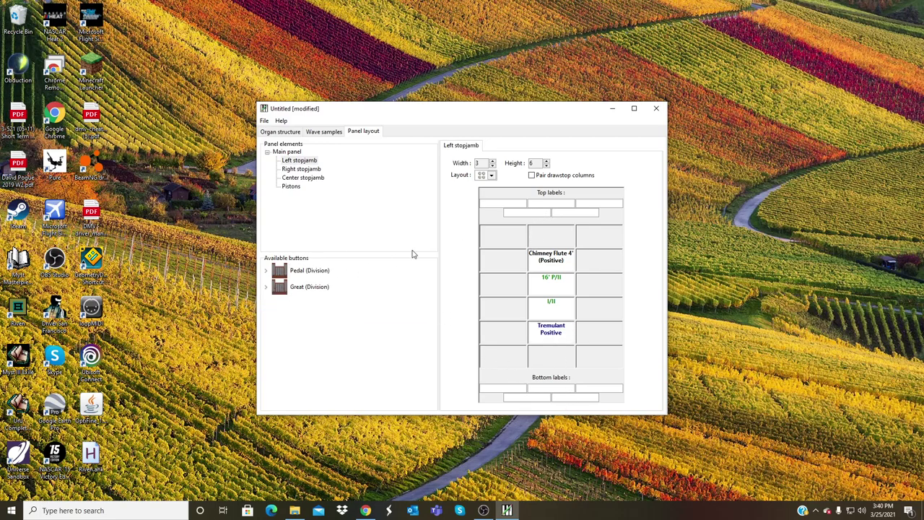
Place Principal 8', the 4' P/I and II/I couplers and Tremulant Great on the right stopjamb.
{"action": "left_click", "coordinate": [309, 170]}
{"action": "left_click", "coordinate": [266, 287]}
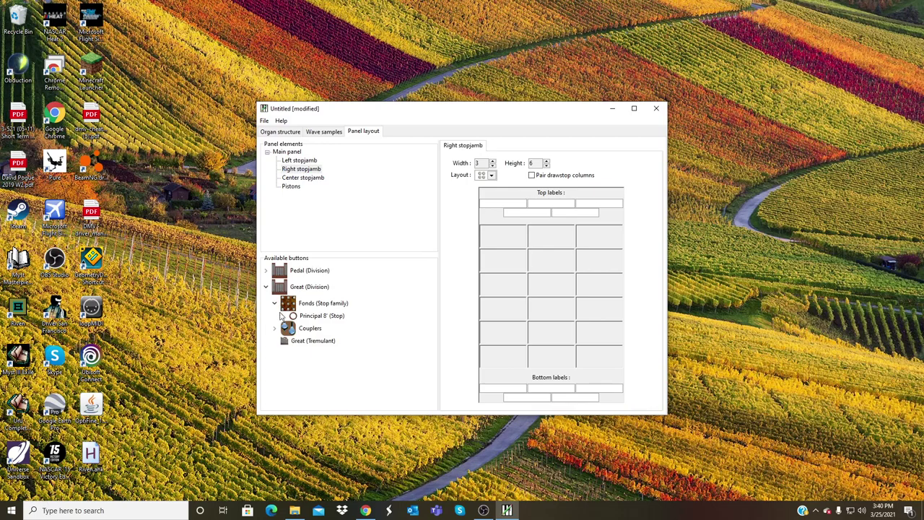
{"action": "left_click_drag", "start_coordinate": [303, 318], "coordinate": [542, 267]}
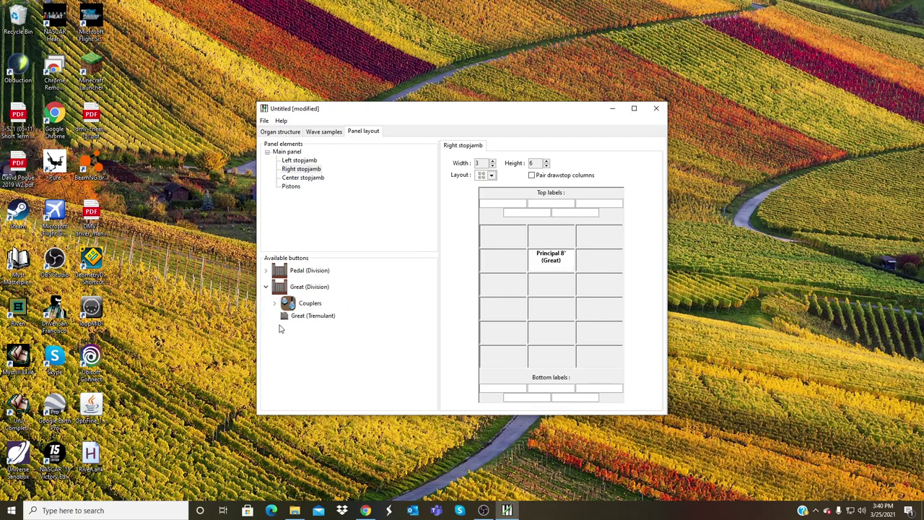
{"action": "left_click", "coordinate": [270, 303]}
{"action": "left_click_drag", "start_coordinate": [313, 317], "coordinate": [543, 309]}
{"action": "left_click", "coordinate": [329, 315]}
{"action": "left_click_drag", "start_coordinate": [330, 303], "coordinate": [557, 336]}
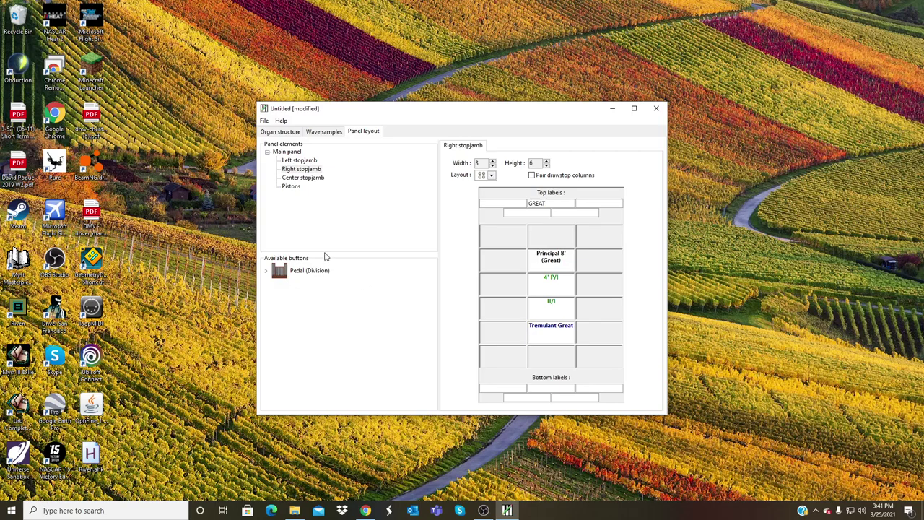
{"action": "left_click", "coordinate": [299, 160]}
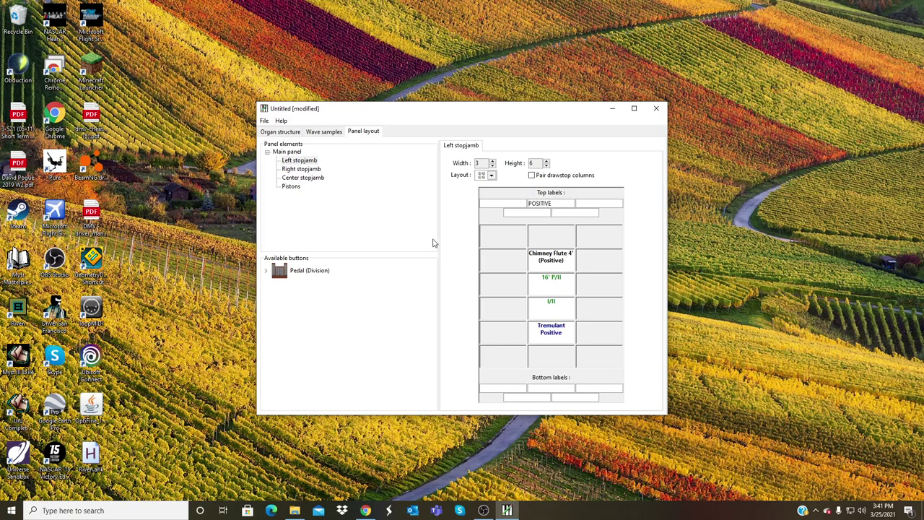
Place Trombone 16', I/P and II/P on the center stopjamb, arranged side by side in row 2.
{"action": "left_click", "coordinate": [297, 177]}
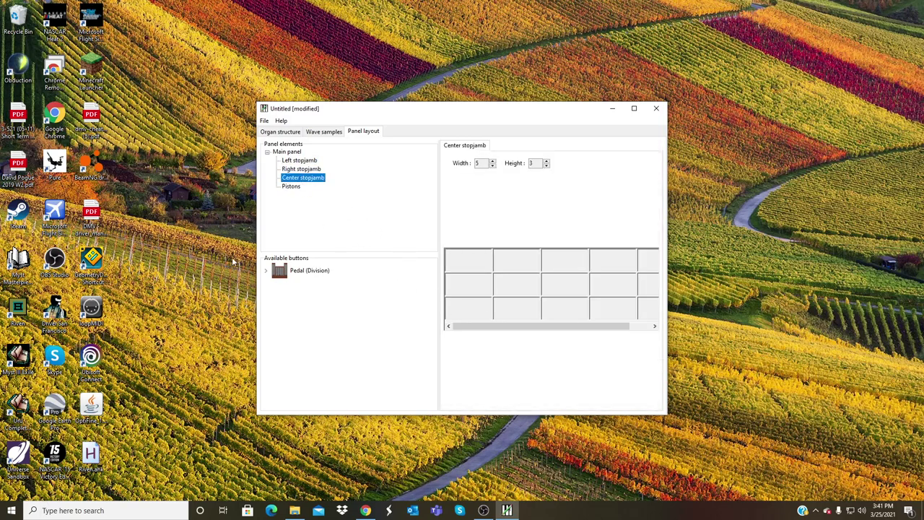
{"action": "left_click", "coordinate": [265, 271]}
{"action": "left_click_drag", "start_coordinate": [312, 301], "coordinate": [514, 285]}
{"action": "left_click", "coordinate": [275, 287]}
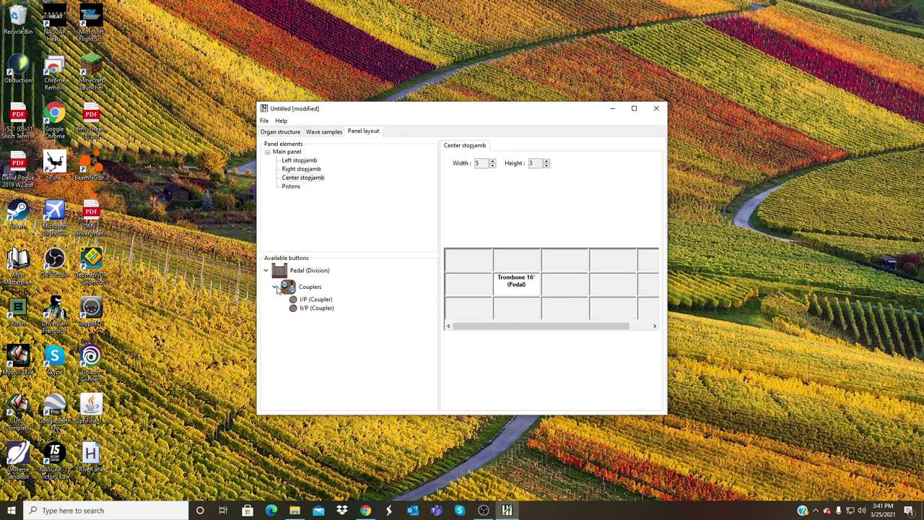
{"action": "left_click_drag", "start_coordinate": [316, 301], "coordinate": [559, 282]}
{"action": "left_click", "coordinate": [320, 302]}
{"action": "left_click_drag", "start_coordinate": [320, 301], "coordinate": [607, 284]}
{"action": "left_click_drag", "start_coordinate": [567, 329], "coordinate": [531, 332]}
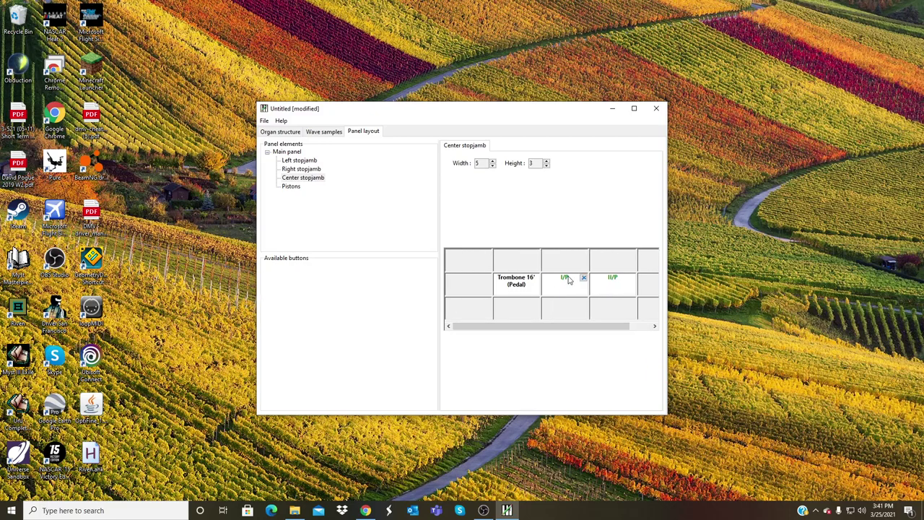
{"action": "mouse_move", "coordinate": [620, 289]}
{"action": "left_mouse_down"}
{"action": "mouse_move", "coordinate": [565, 262]}
{"action": "mouse_move", "coordinate": [564, 309]}
{"action": "mouse_move", "coordinate": [612, 289]}
{"action": "left_mouse_up"}
{"action": "left_click_drag", "start_coordinate": [570, 285], "coordinate": [614, 289]}
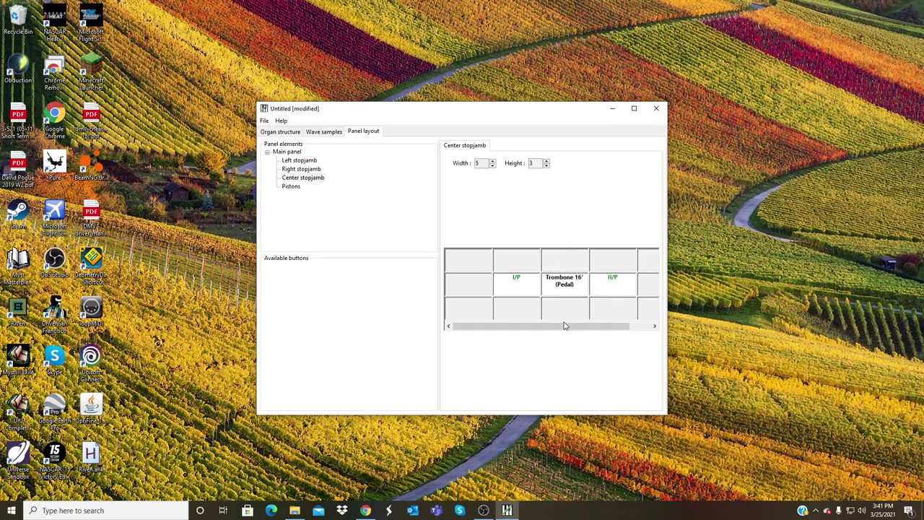
{"action": "left_click_drag", "start_coordinate": [563, 326], "coordinate": [429, 293]}
Review the pistons and the center, right and left stopjamb layouts, then return to the main panel.
{"action": "left_click", "coordinate": [291, 186]}
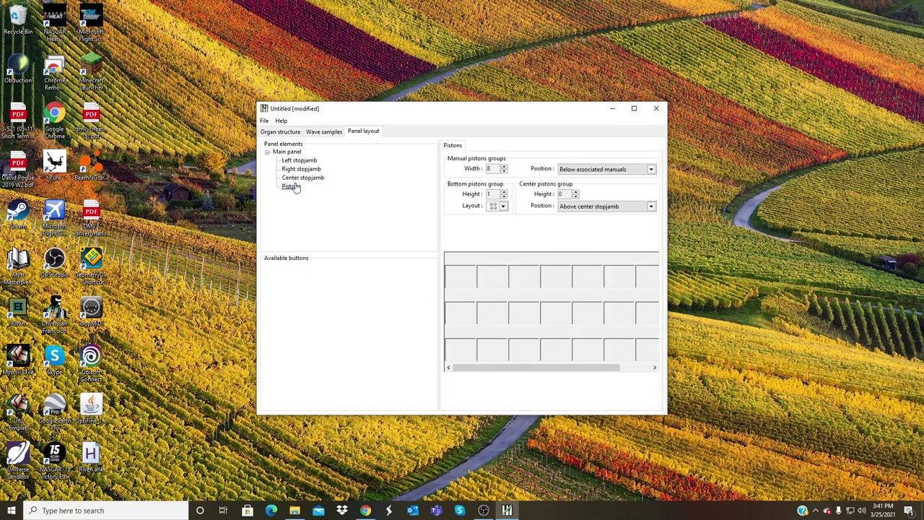
{"action": "left_click", "coordinate": [306, 178]}
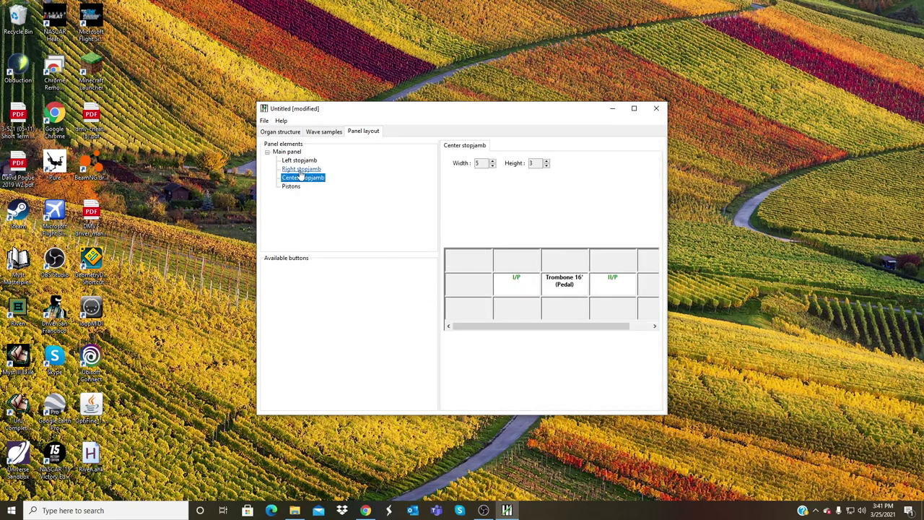
{"action": "left_click", "coordinate": [300, 171]}
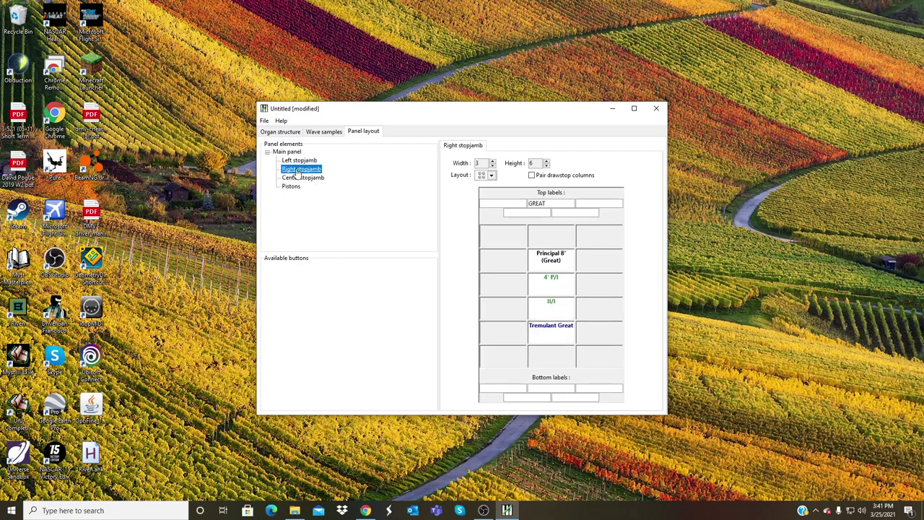
{"action": "left_click", "coordinate": [298, 162]}
{"action": "left_click", "coordinate": [286, 152]}
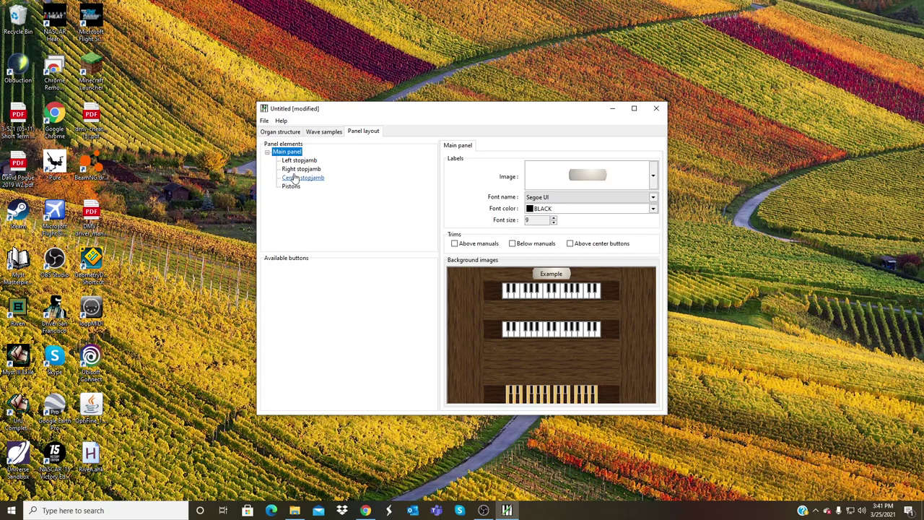
Save the project as CustomOrganExample.odp in the OrganProject folder.
{"action": "left_click", "coordinate": [328, 132]}
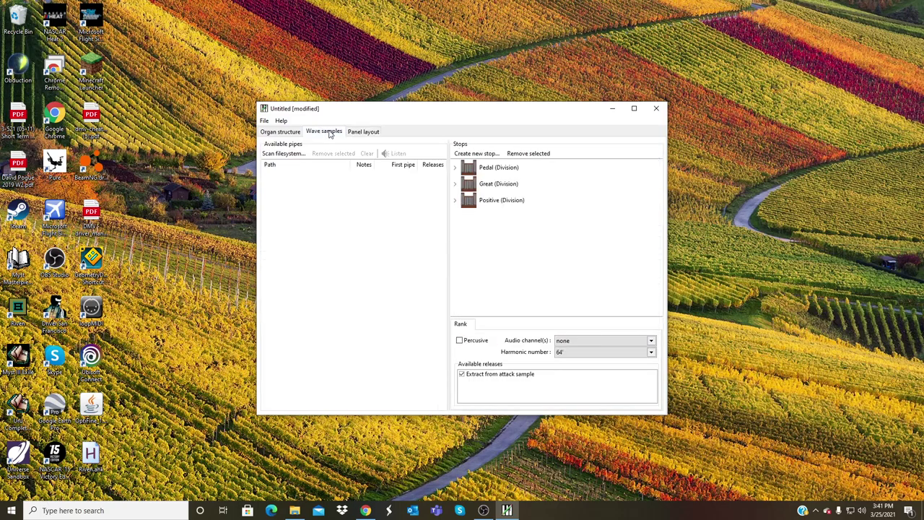
{"action": "left_click", "coordinate": [289, 132]}
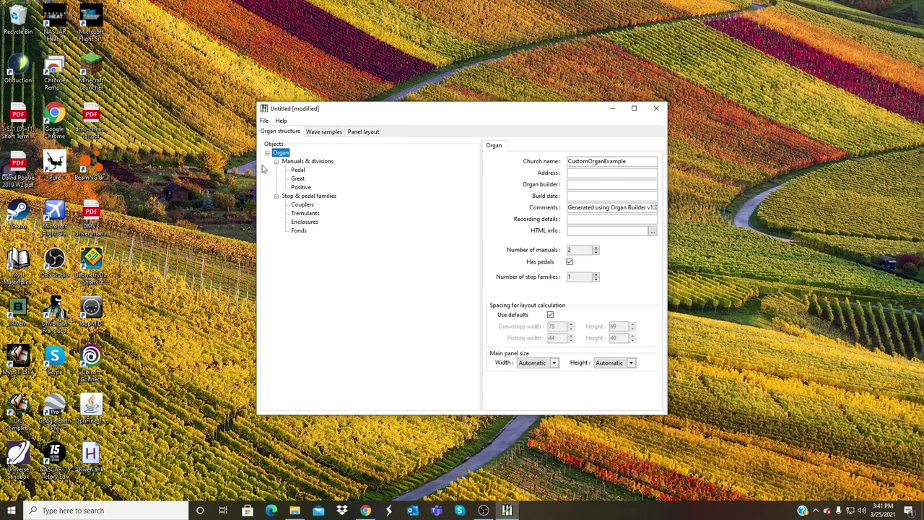
{"action": "left_click", "coordinate": [271, 122]}
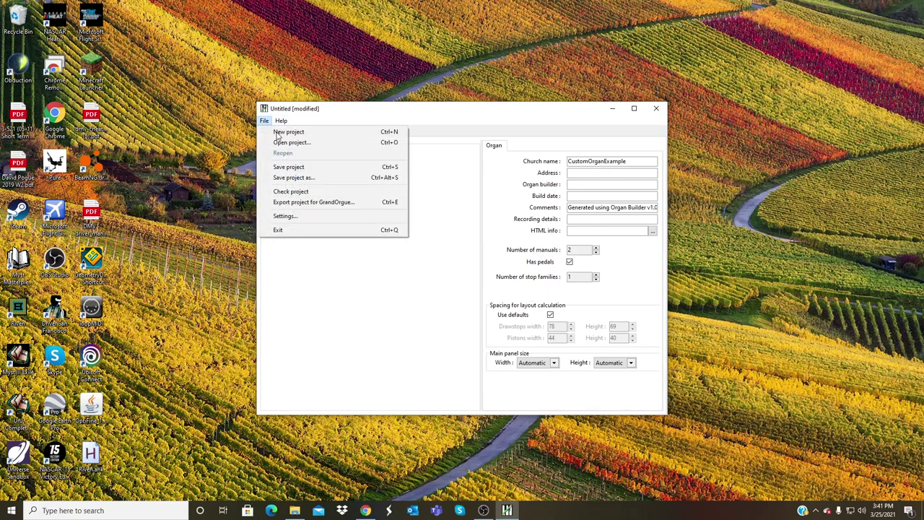
{"action": "left_click", "coordinate": [299, 180]}
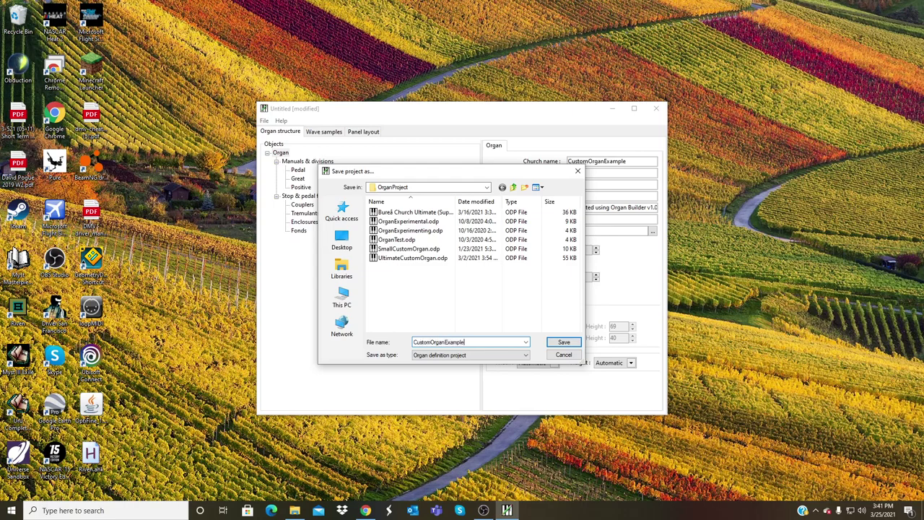
{"action": "left_click", "coordinate": [563, 342]}
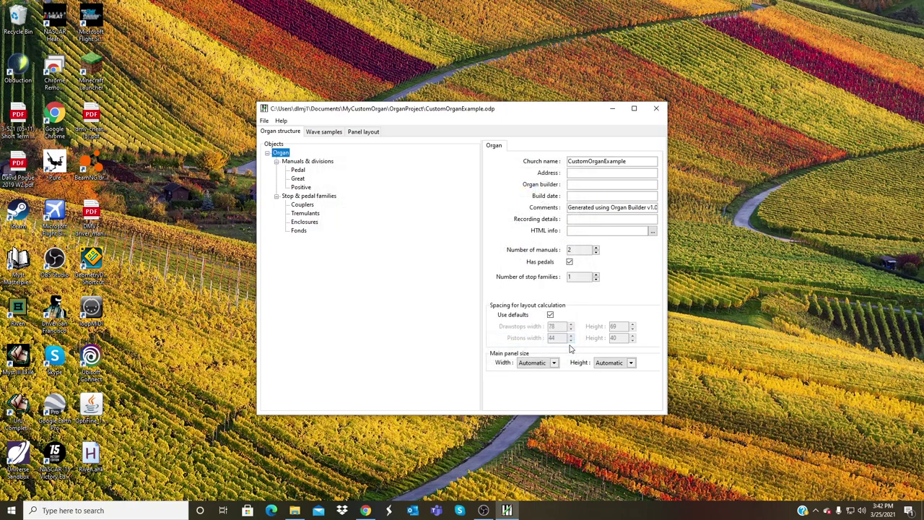
Export the organ for GrandOrgue as CustomOrganExample.organ.
{"action": "left_click", "coordinate": [265, 121]}
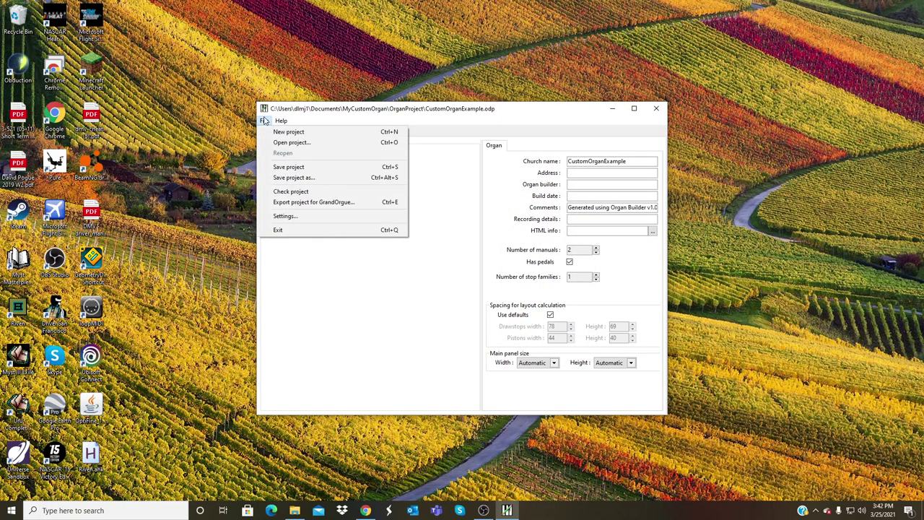
{"action": "left_click", "coordinate": [358, 205]}
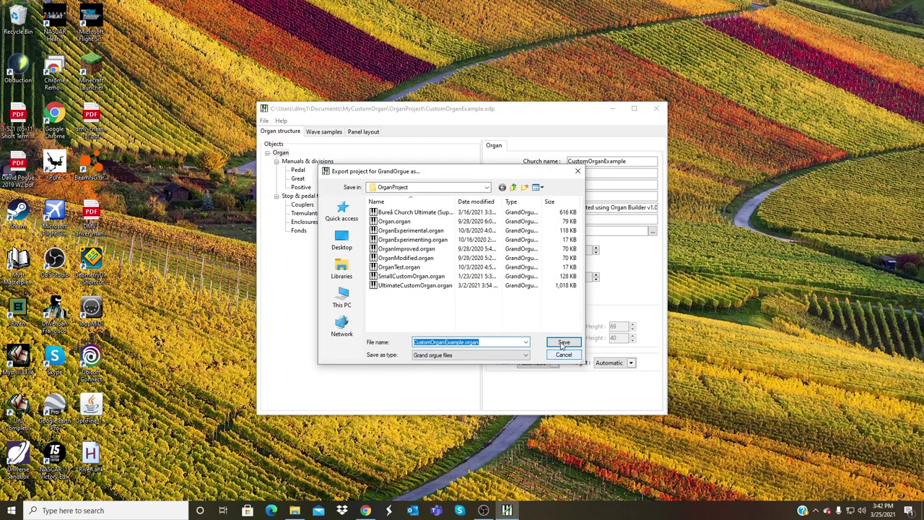
{"action": "left_click", "coordinate": [562, 342]}
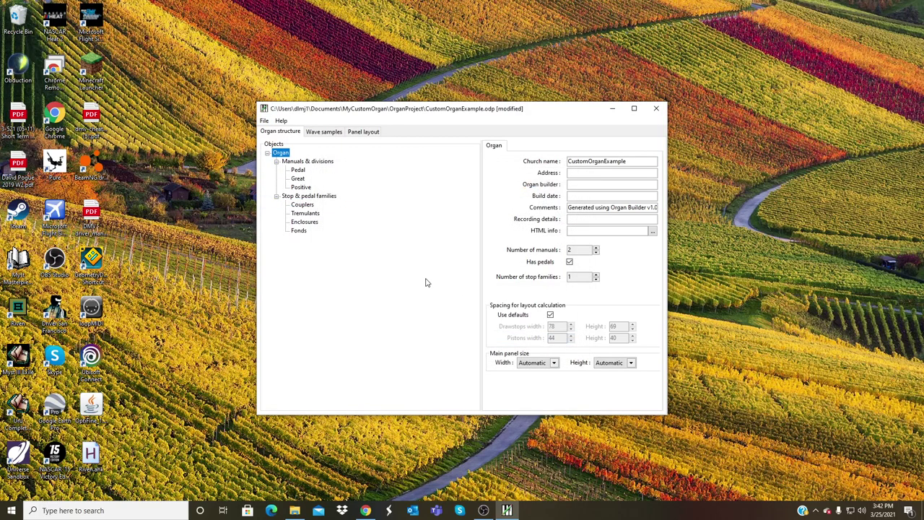
Open the OrganProject folder in File Explorer and select CustomOrganExample.organ.
{"action": "left_click", "coordinate": [294, 510]}
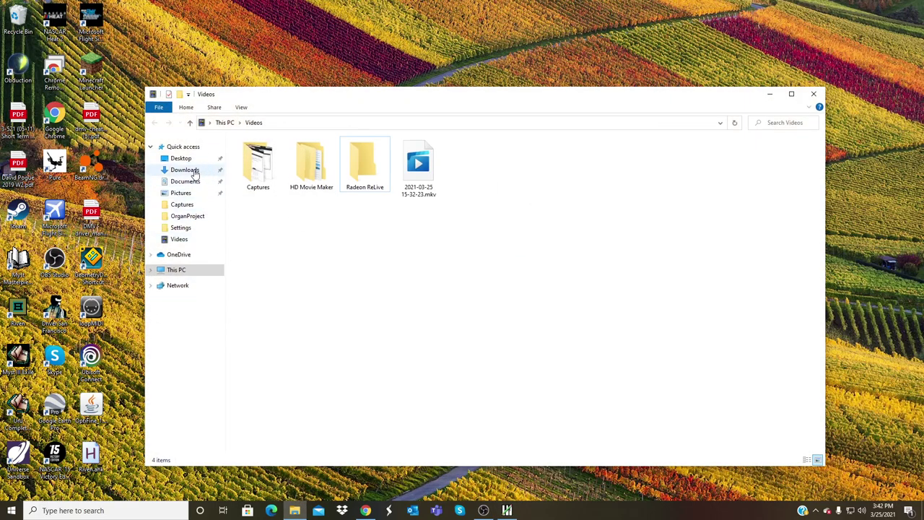
{"action": "left_click", "coordinate": [185, 216]}
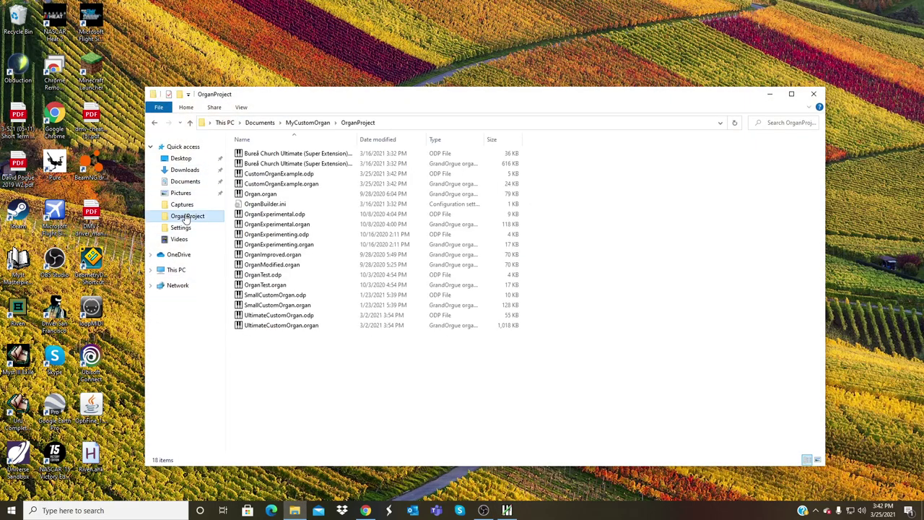
{"action": "left_click", "coordinate": [328, 186]}
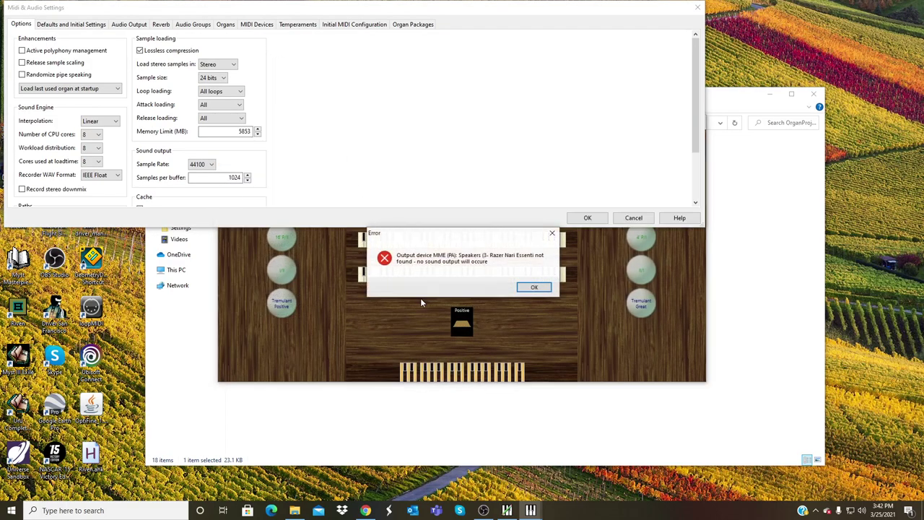
Replace the unavailable Razer output device with the Realtek speakers in Audio Output settings.
{"action": "left_click", "coordinate": [536, 288]}
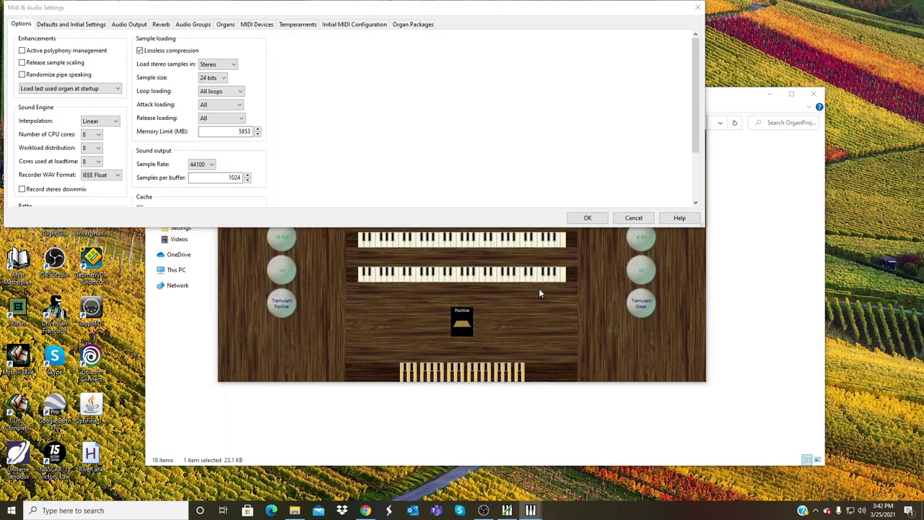
{"action": "left_click", "coordinate": [698, 9]}
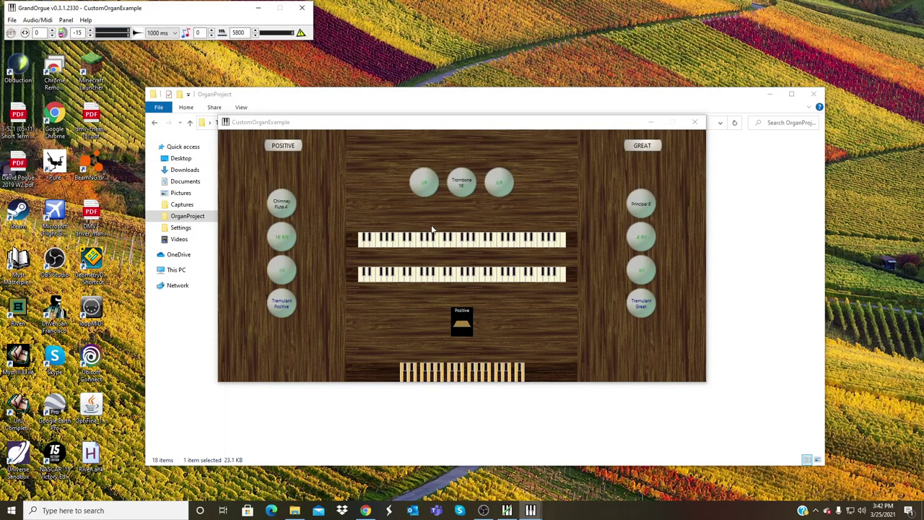
{"action": "left_click", "coordinate": [36, 20]}
{"action": "left_click", "coordinate": [101, 66]}
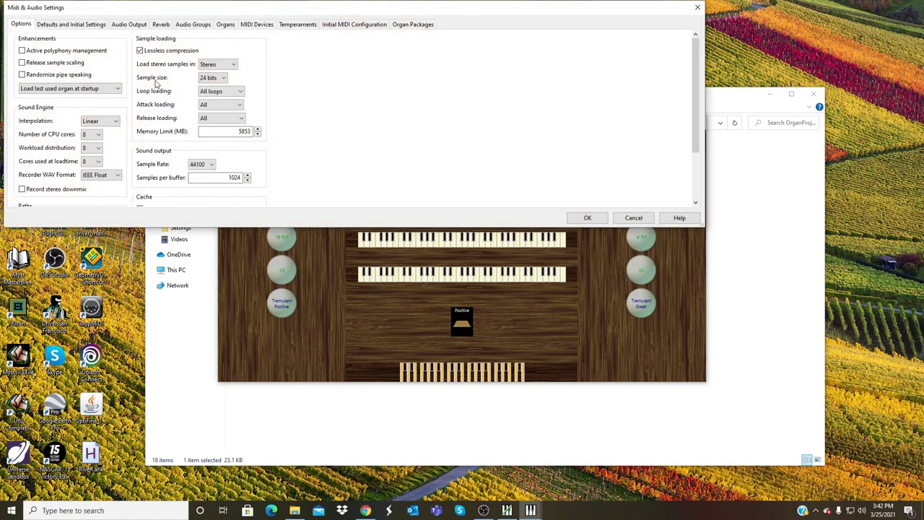
{"action": "left_click", "coordinate": [128, 25]}
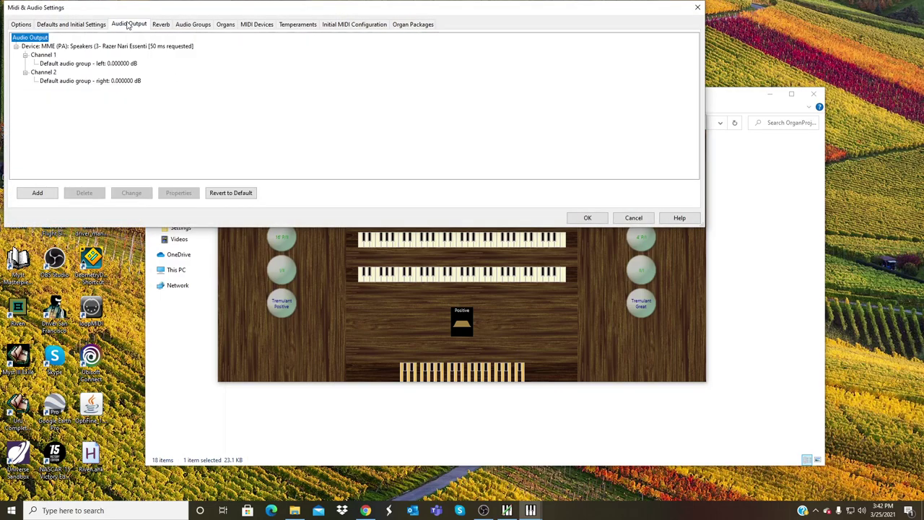
{"action": "left_click", "coordinate": [38, 193]}
{"action": "left_click", "coordinate": [340, 96]}
{"action": "left_click", "coordinate": [391, 176]}
{"action": "left_click", "coordinate": [508, 288]}
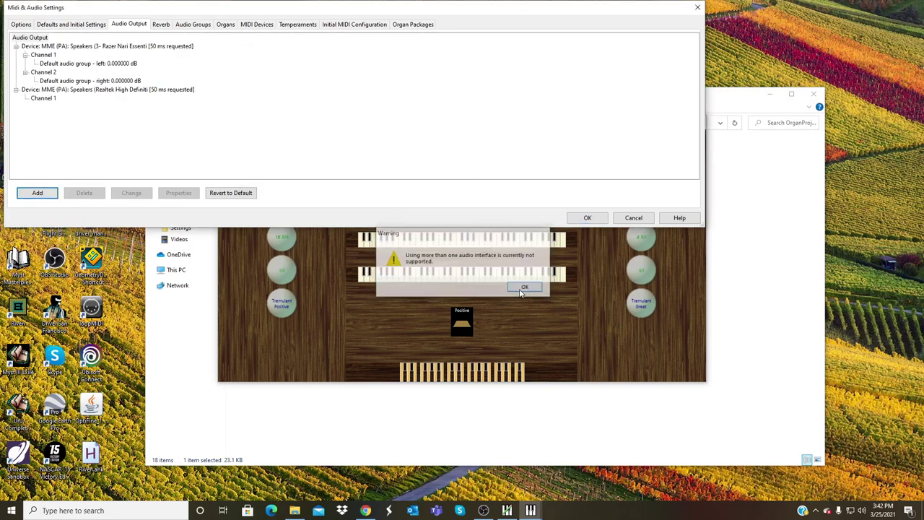
{"action": "left_click", "coordinate": [66, 48]}
{"action": "left_click", "coordinate": [84, 193]}
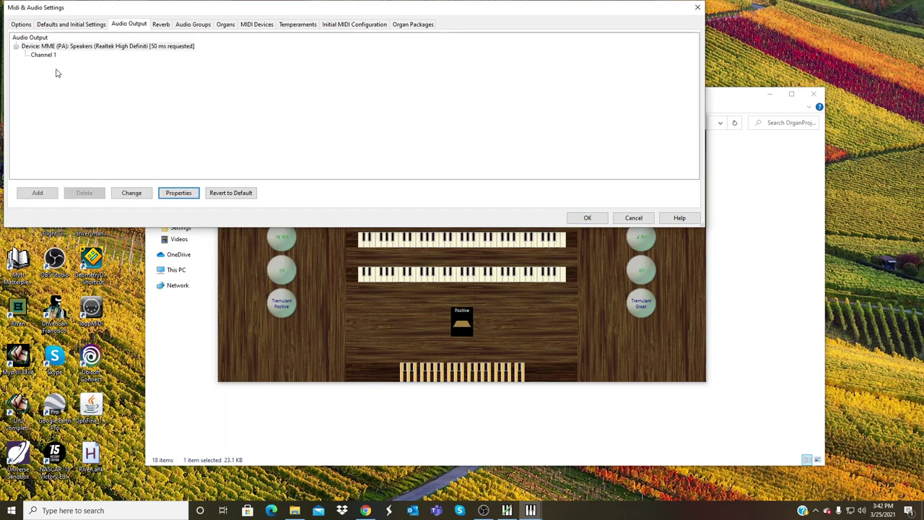
Assign the left default audio group to Channel 1 and the right to Channel 2, then apply.
{"action": "left_click", "coordinate": [43, 54]}
{"action": "left_click", "coordinate": [38, 192]}
{"action": "left_click", "coordinate": [331, 148]}
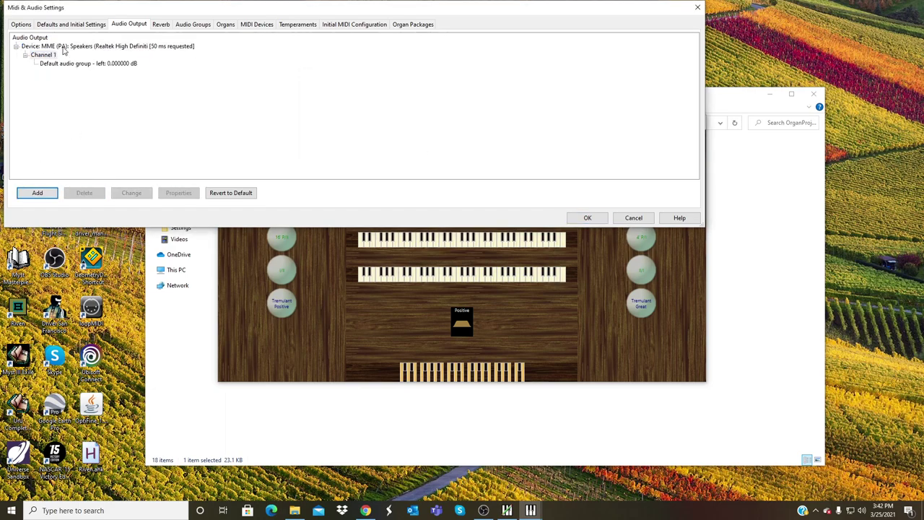
{"action": "left_click", "coordinate": [43, 46]}
{"action": "left_click", "coordinate": [38, 193]}
{"action": "left_click", "coordinate": [38, 72]}
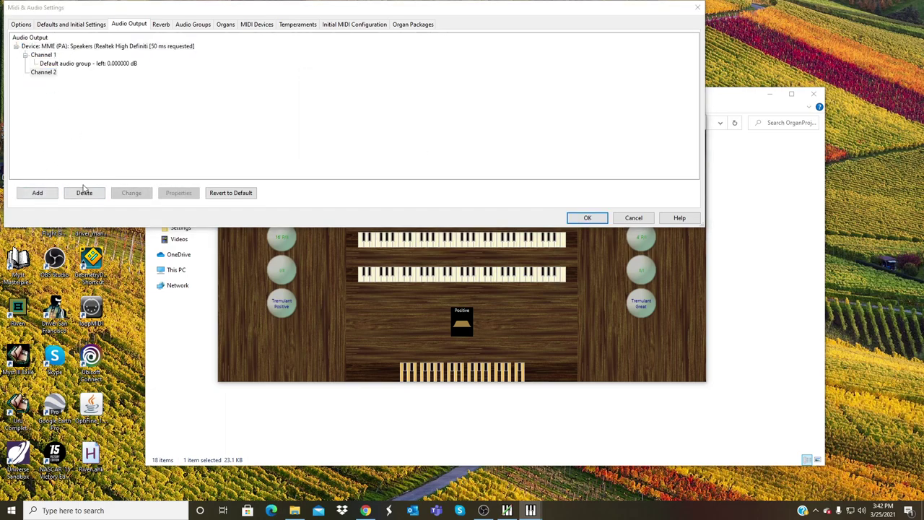
{"action": "left_click", "coordinate": [37, 192]}
{"action": "left_click", "coordinate": [339, 121]}
{"action": "left_click", "coordinate": [331, 149]}
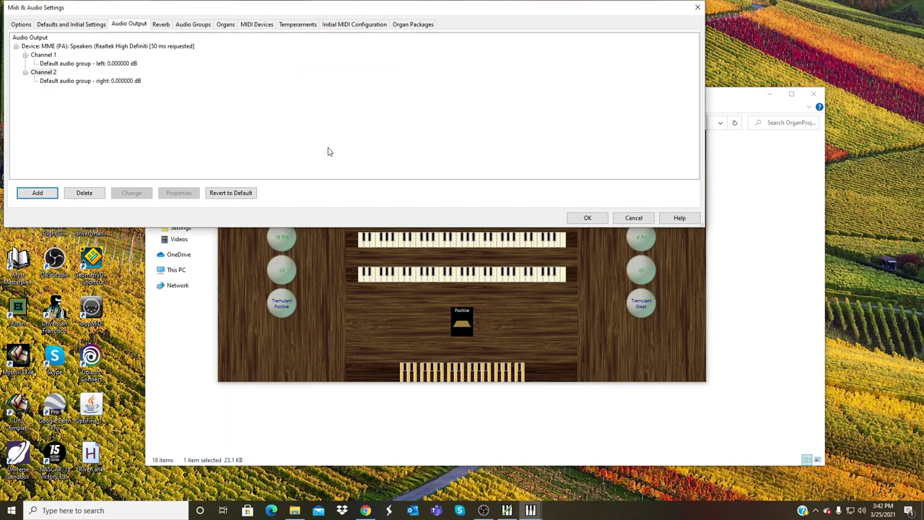
{"action": "left_click", "coordinate": [587, 217]}
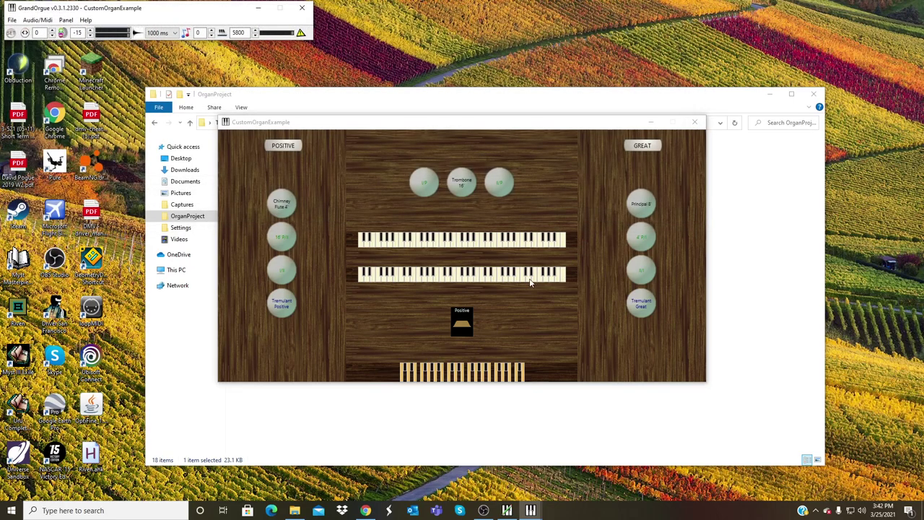
Detect MIDI input from the Impact GX61 keyboard for the Great, Positive and Pedal manuals.
{"action": "left_click", "coordinate": [454, 281]}
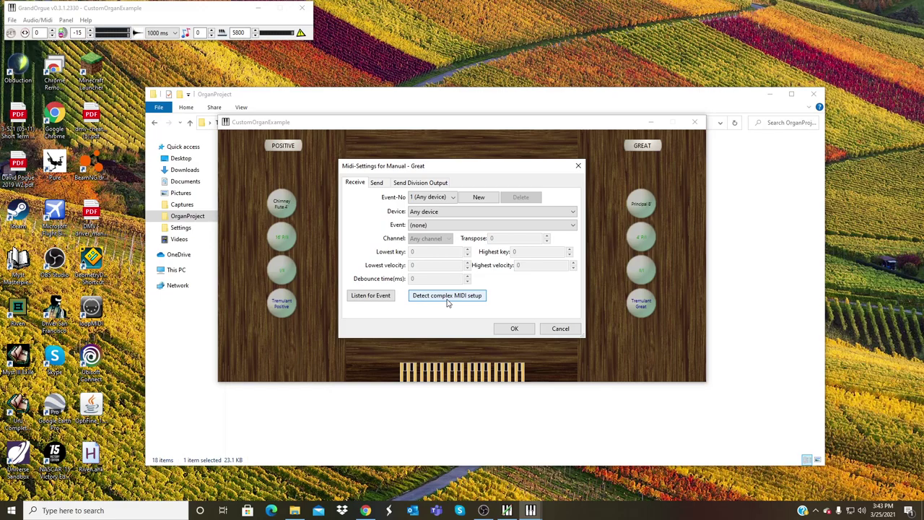
{"action": "left_click", "coordinate": [447, 298]}
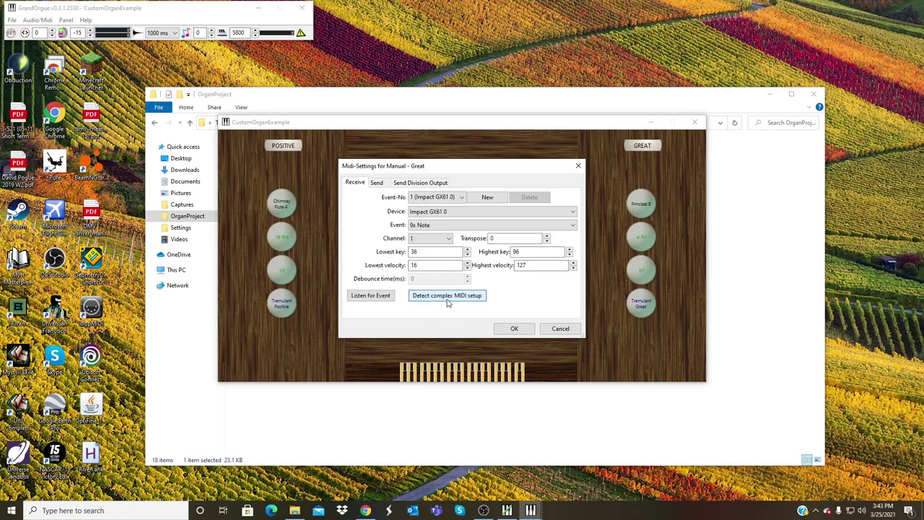
{"action": "left_click", "coordinate": [382, 298]}
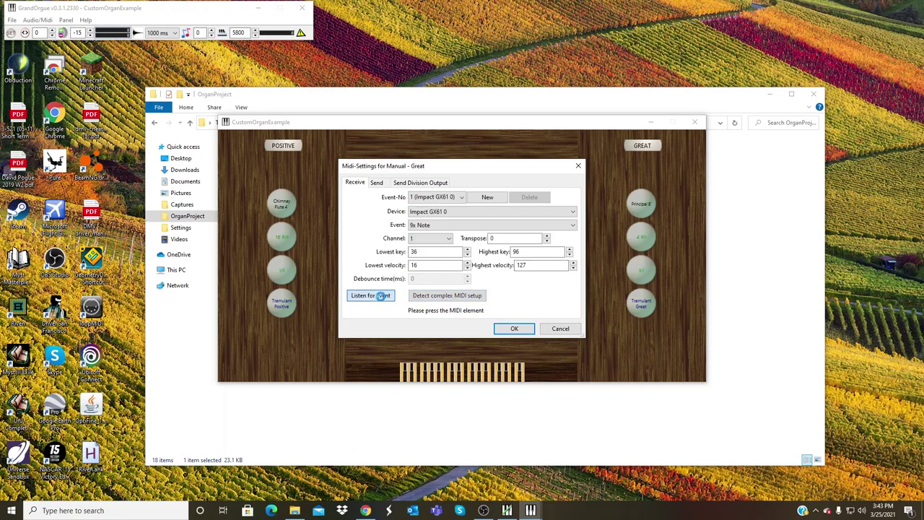
{"action": "left_click", "coordinate": [514, 330]}
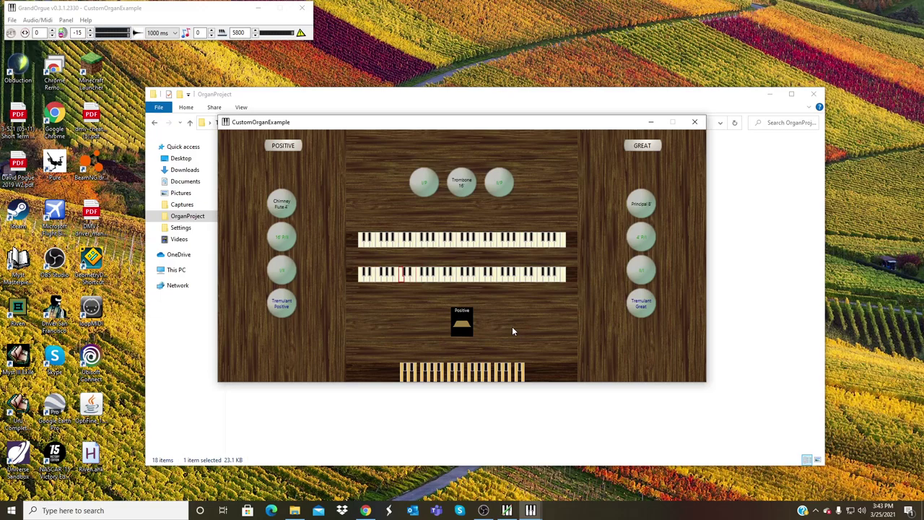
{"action": "right_click", "coordinate": [452, 249]}
{"action": "left_click", "coordinate": [445, 297]}
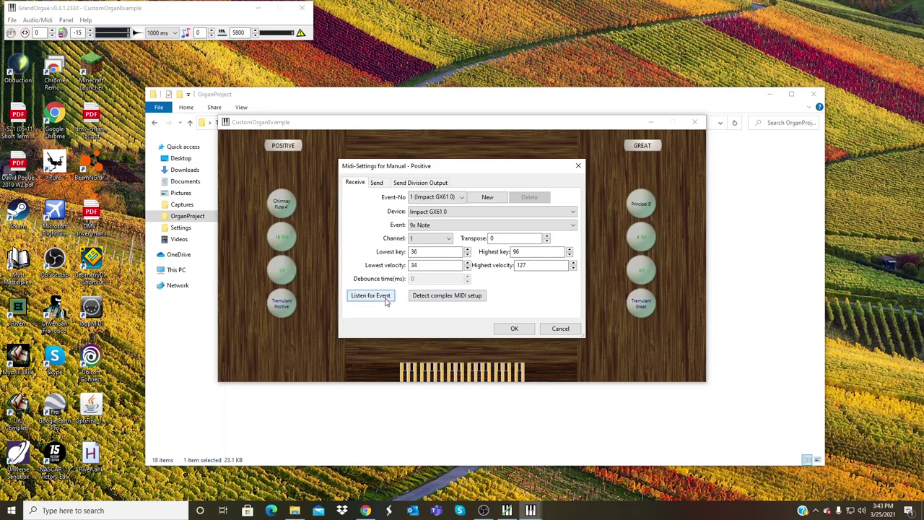
{"action": "left_click", "coordinate": [386, 302]}
{"action": "left_click", "coordinate": [510, 329]}
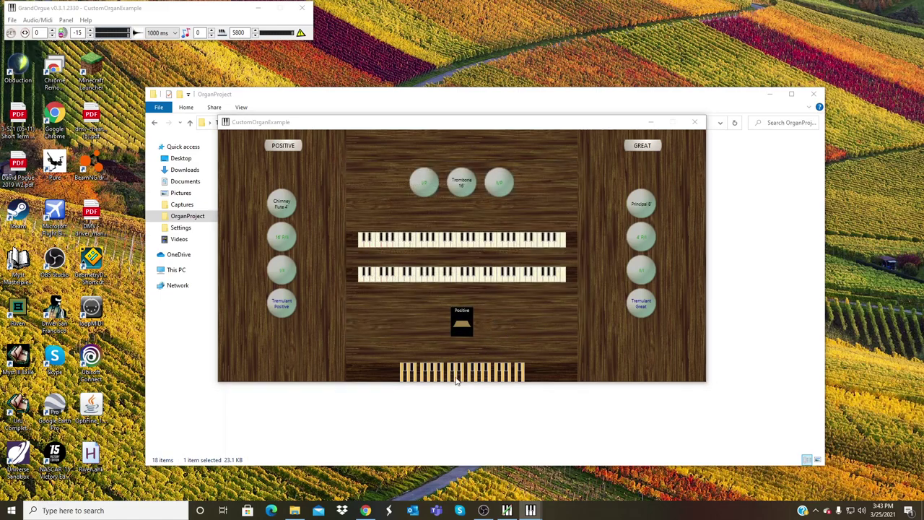
{"action": "left_click", "coordinate": [443, 296]}
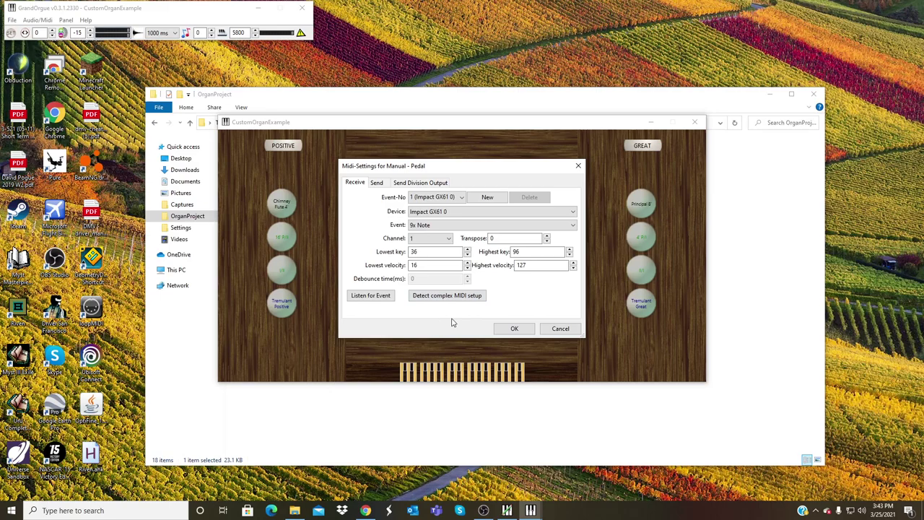
{"action": "left_click", "coordinate": [381, 295]}
{"action": "left_click", "coordinate": [509, 328]}
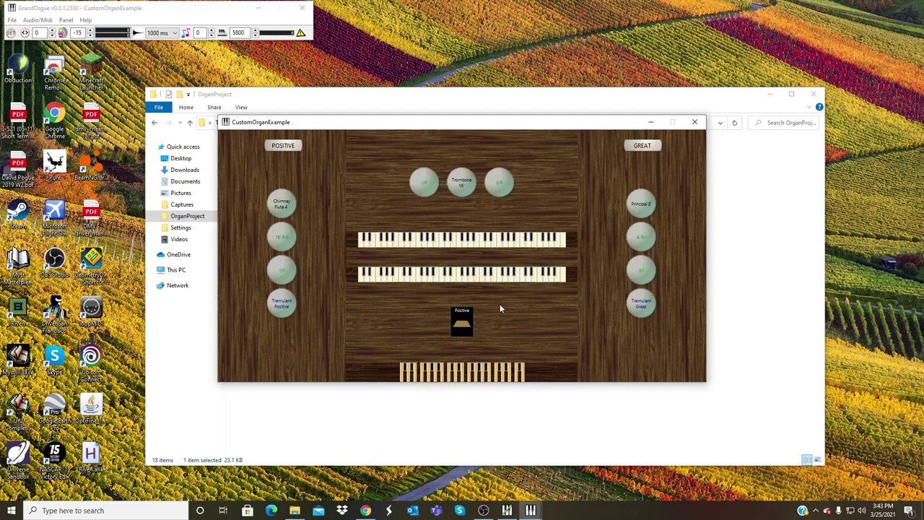
{"action": "left_click", "coordinate": [642, 206]}
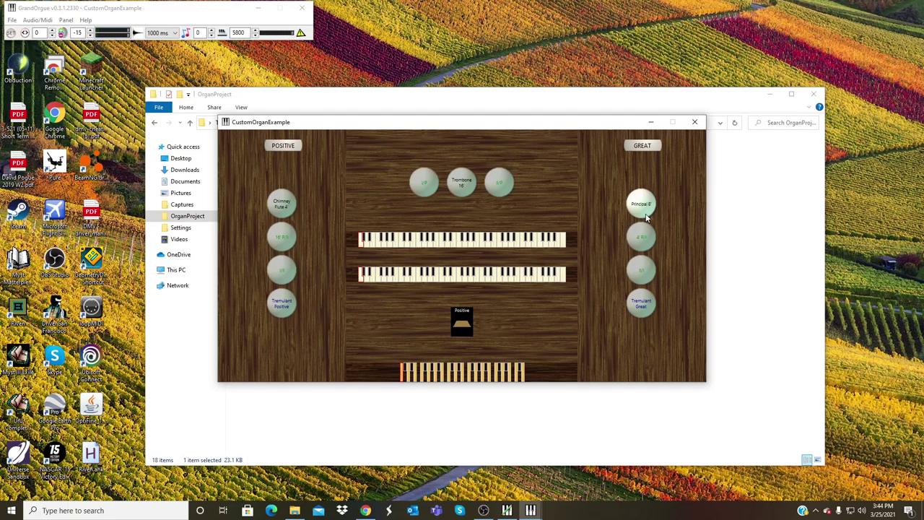
{"action": "left_click", "coordinate": [645, 213]}
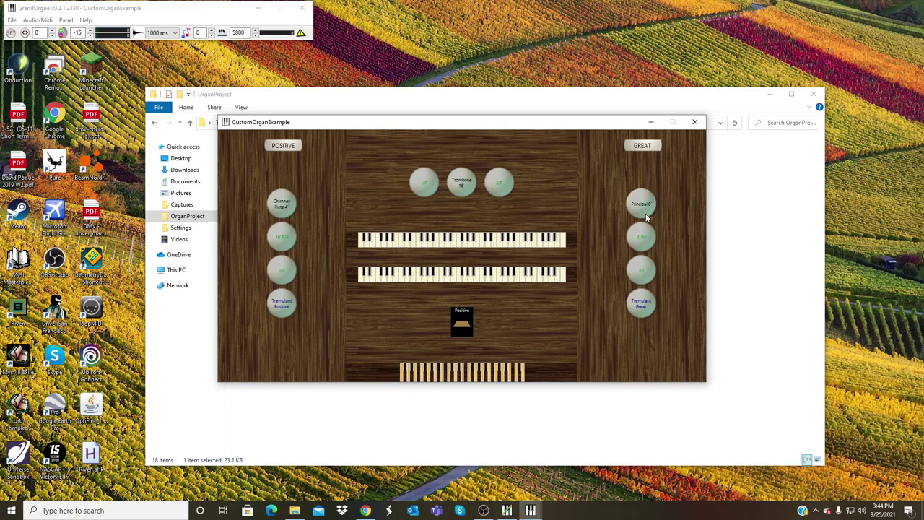
{"action": "left_click", "coordinate": [282, 208]}
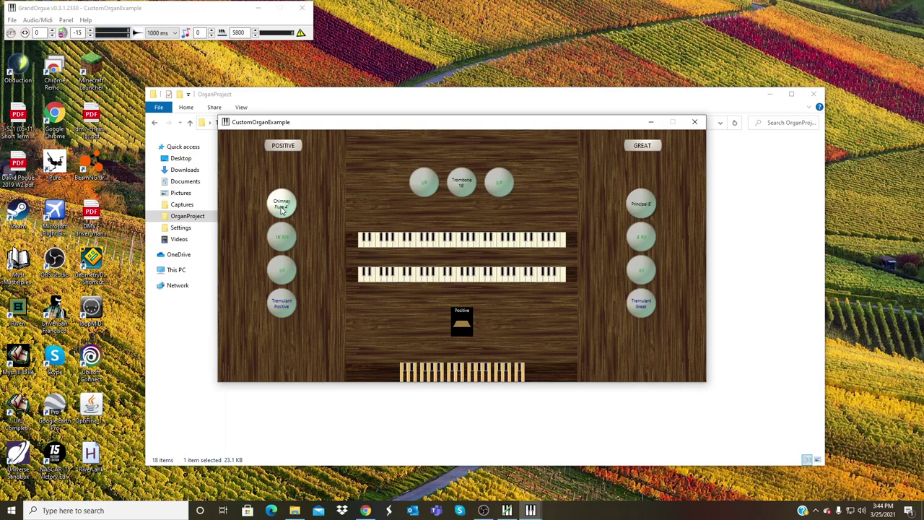
{"action": "left_click", "coordinate": [282, 208]}
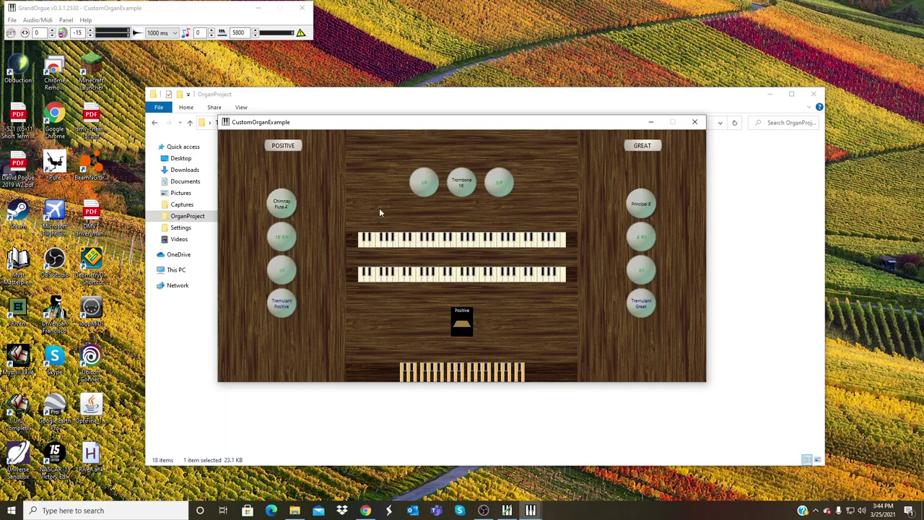
{"action": "left_click", "coordinate": [471, 187]}
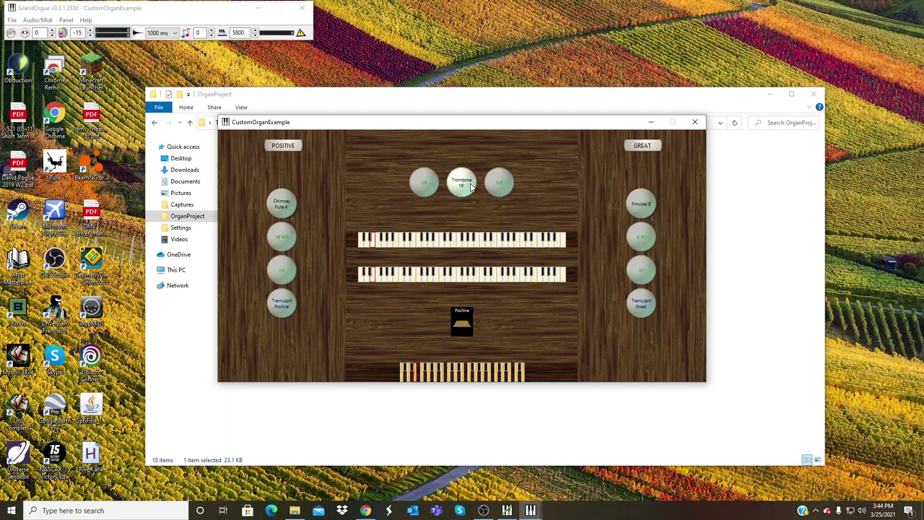
{"action": "left_click", "coordinate": [283, 204]}
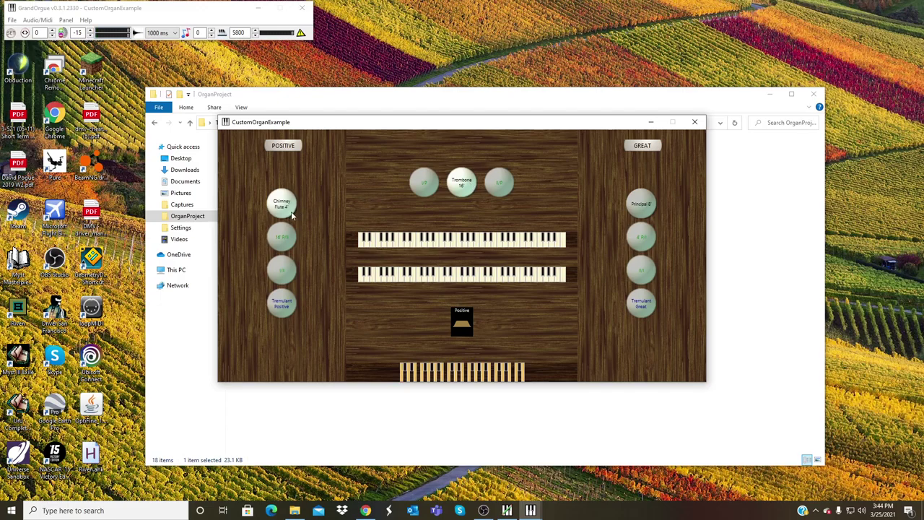
{"action": "left_click", "coordinate": [644, 205]}
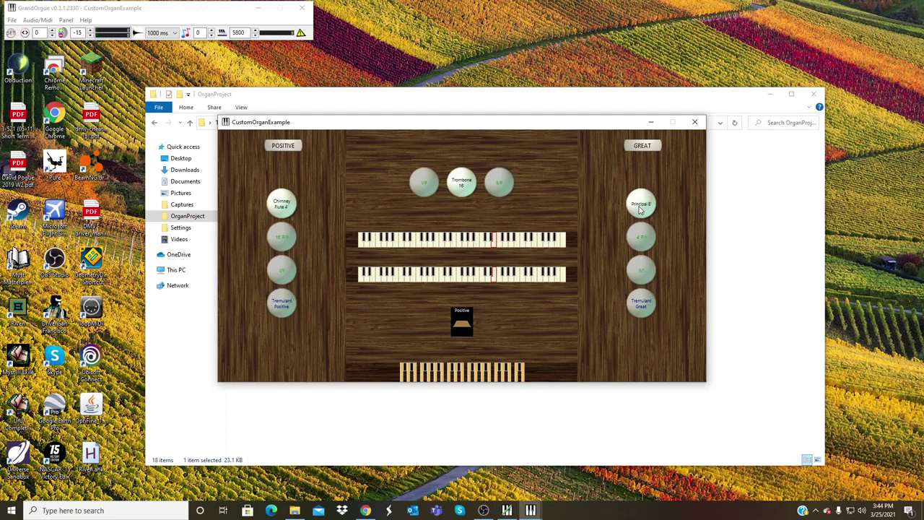
{"action": "left_click", "coordinate": [640, 208]}
{"action": "left_click", "coordinate": [461, 182]}
{"action": "left_click", "coordinate": [291, 199]}
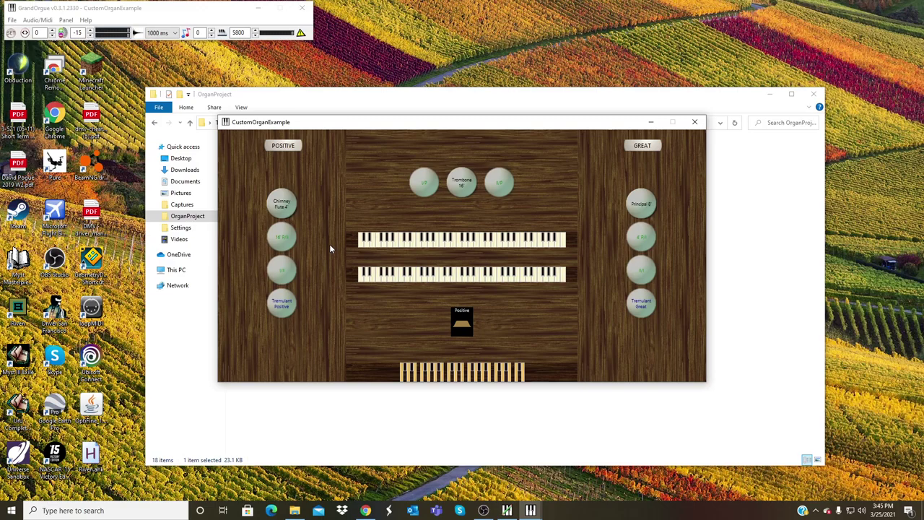
Bring the OBS Studio window to the front from the taskbar.
{"action": "left_click", "coordinate": [483, 510]}
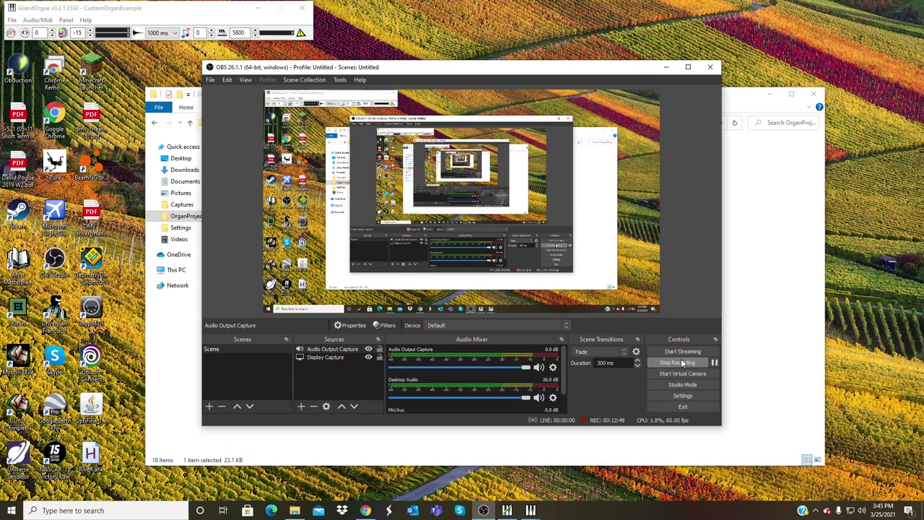